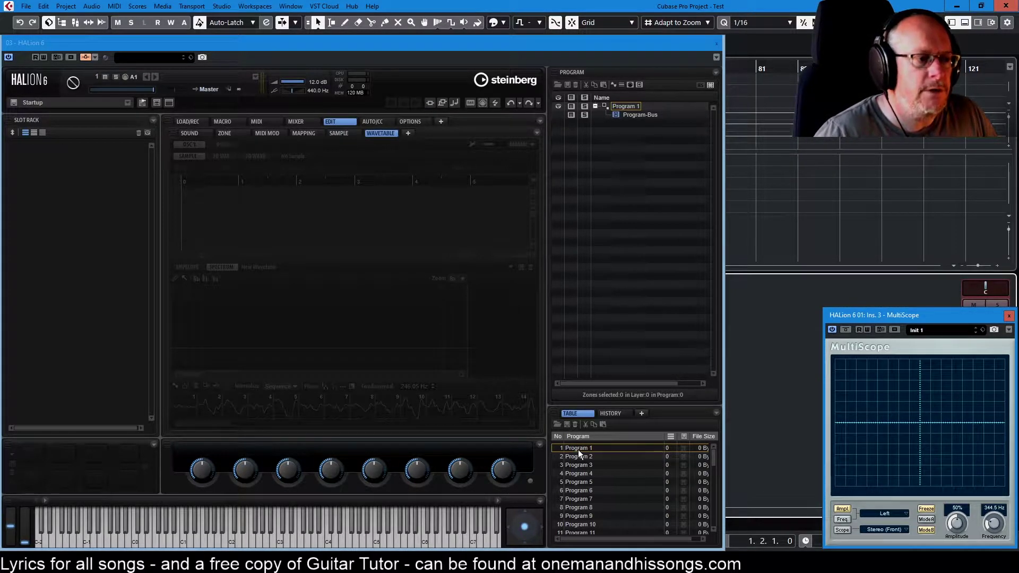
- Load Program 1 into the Slot Rack and add a Wavetable Zone to it
drag(578, 448, 103, 201)
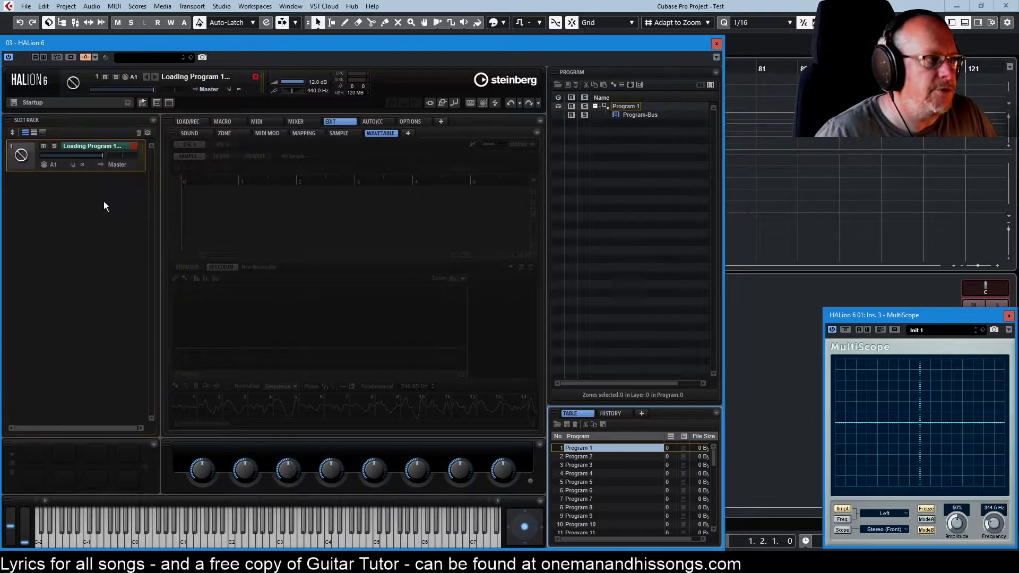
click(620, 84)
click(612, 84)
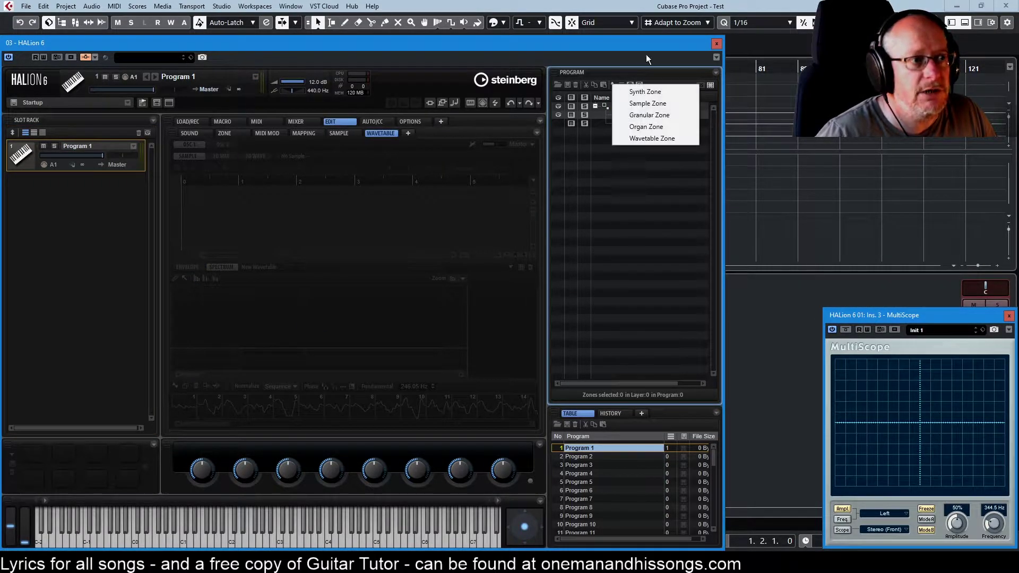
click(643, 138)
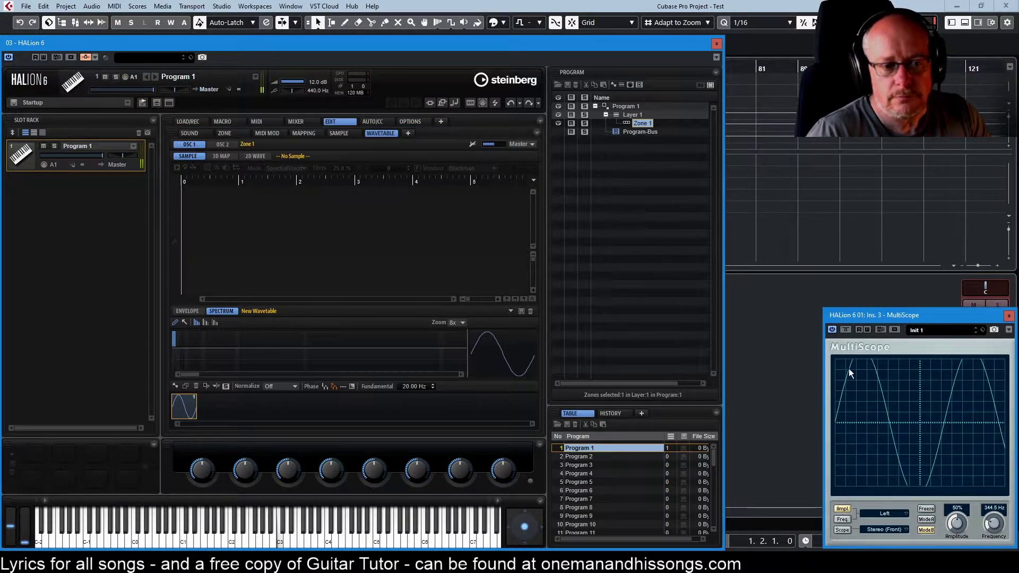
- Set MultiScope amplitude to 44% and frequency to 266.8 Hz, freezing the sine trace
drag(953, 524, 953, 531)
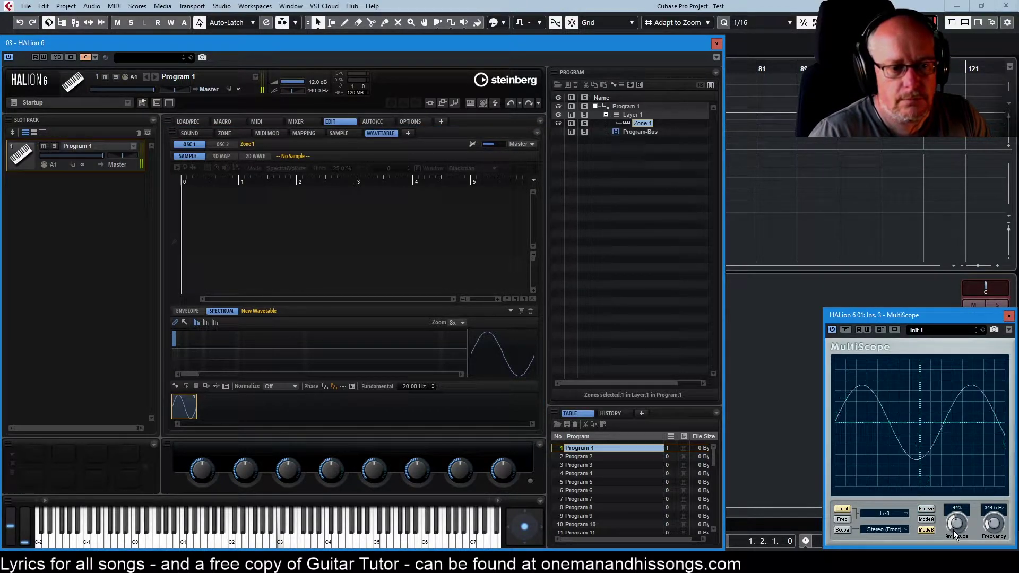
click(924, 508)
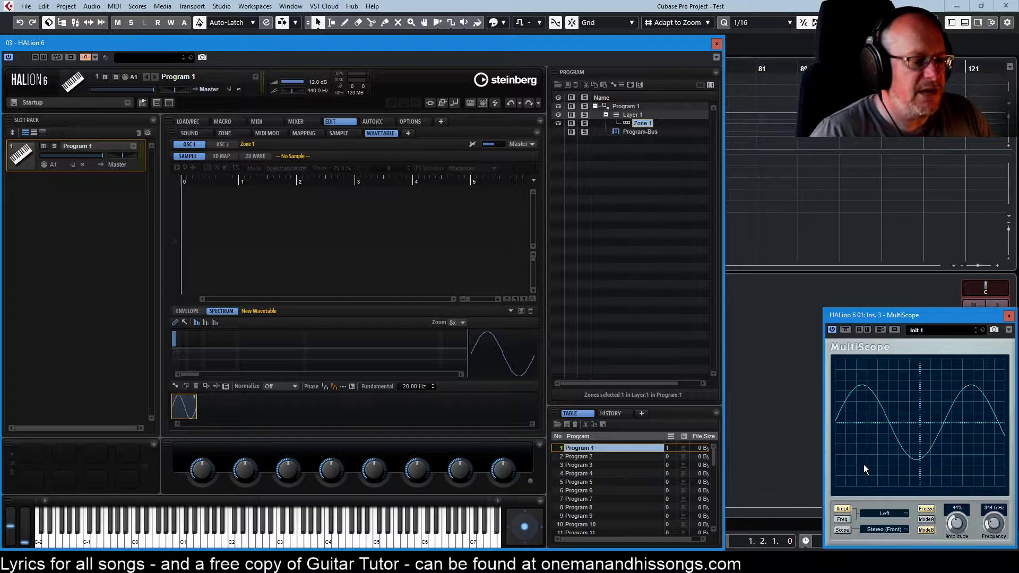
click(927, 509)
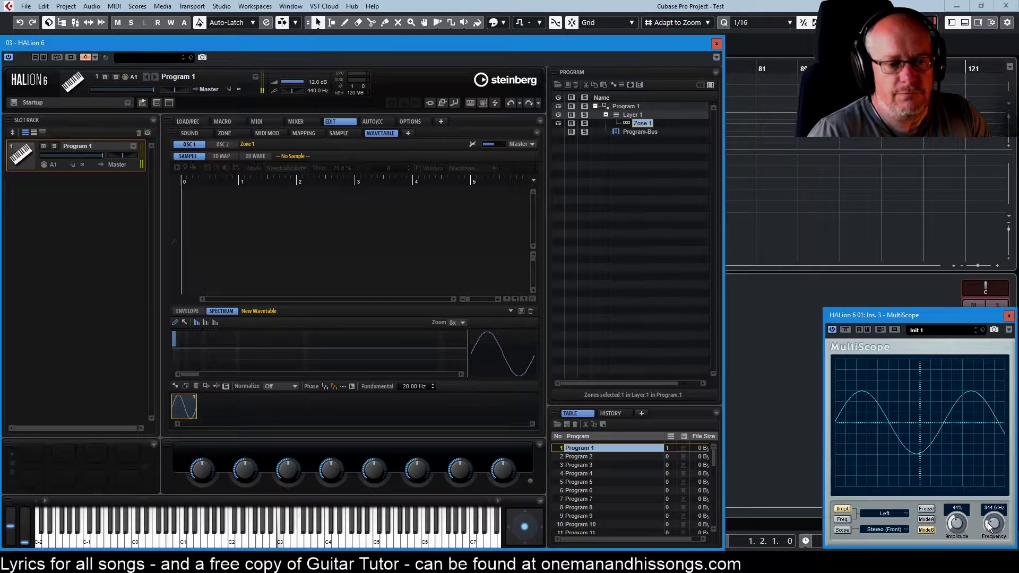
drag(990, 525, 988, 525)
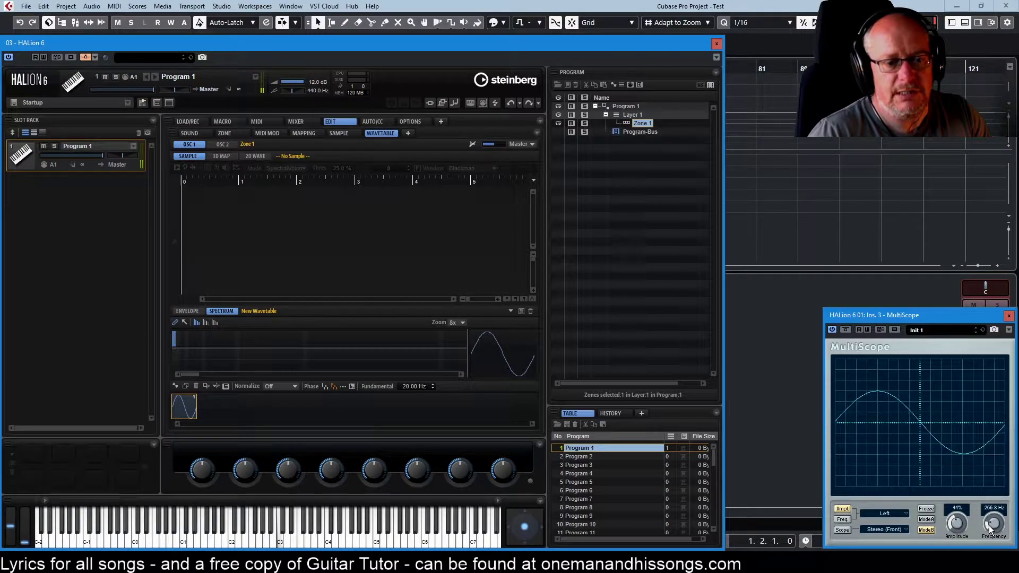
click(927, 510)
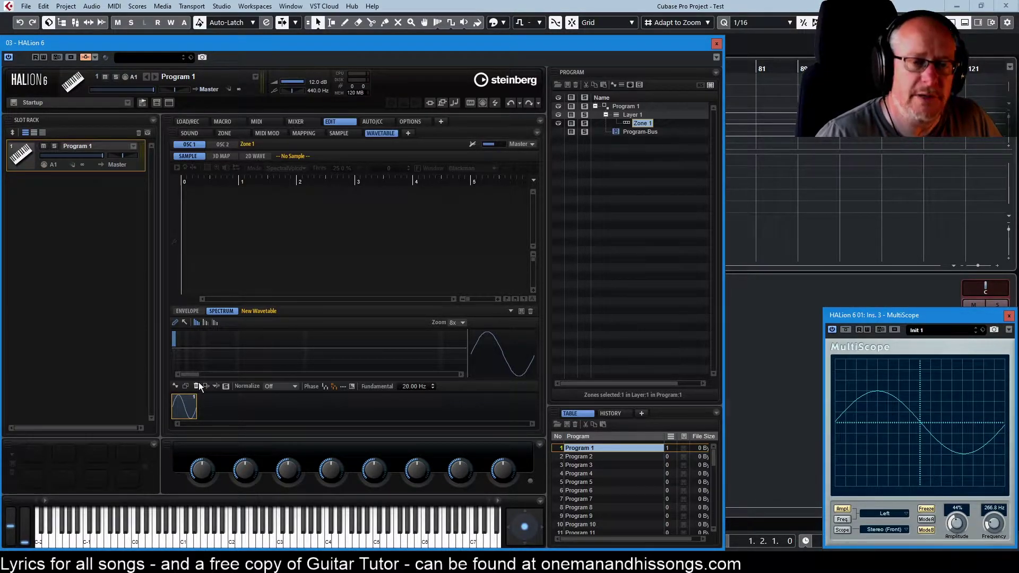
click(257, 419)
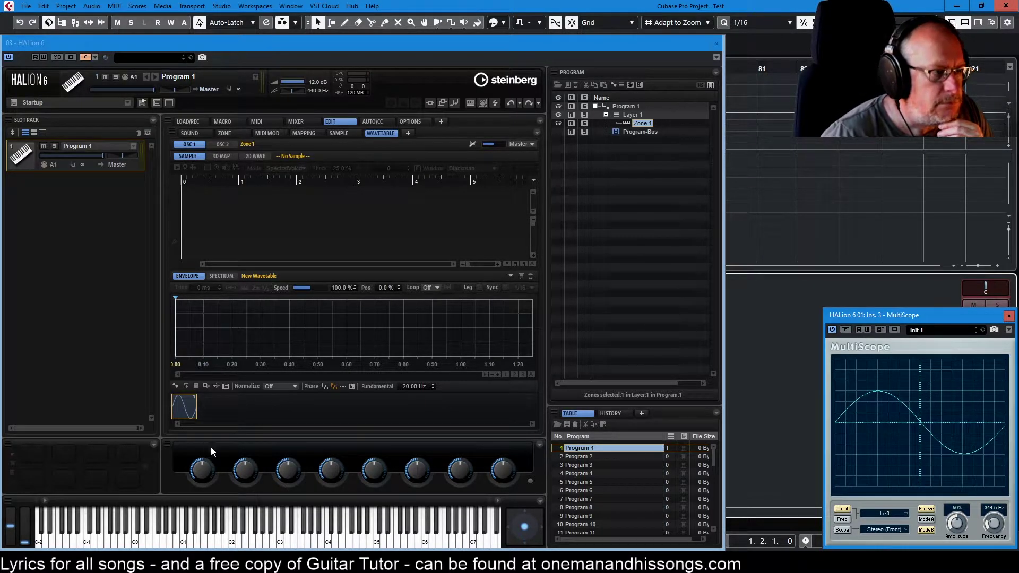
- Add a square wave after the sine and confirm its crossfade Time is 1000 ms
click(174, 384)
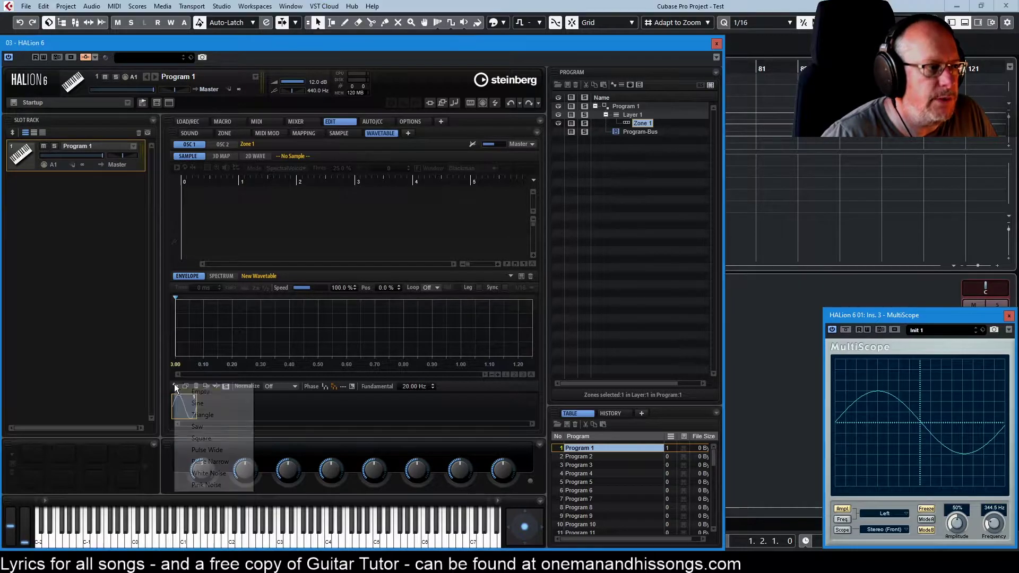
click(204, 438)
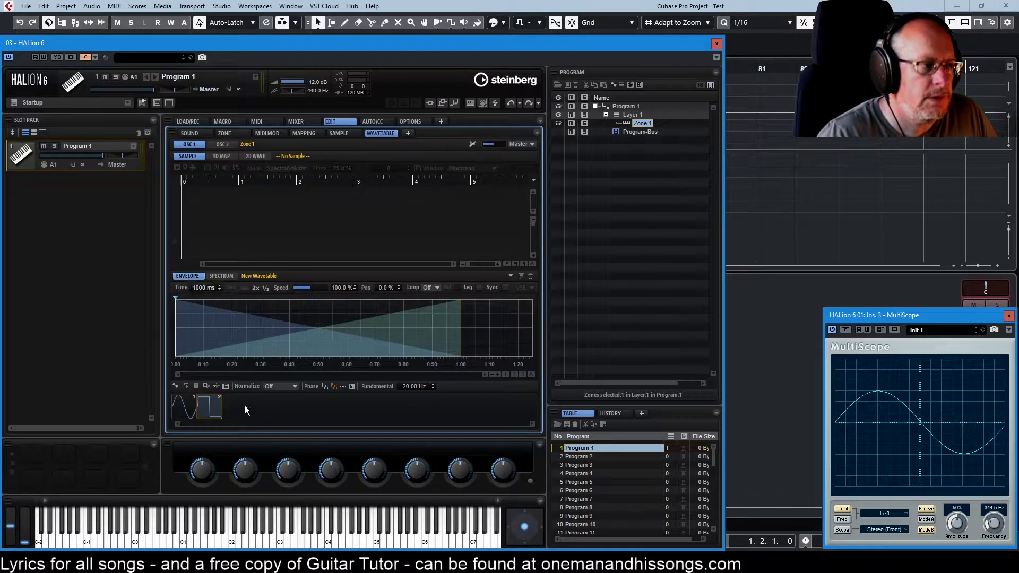
click(179, 406)
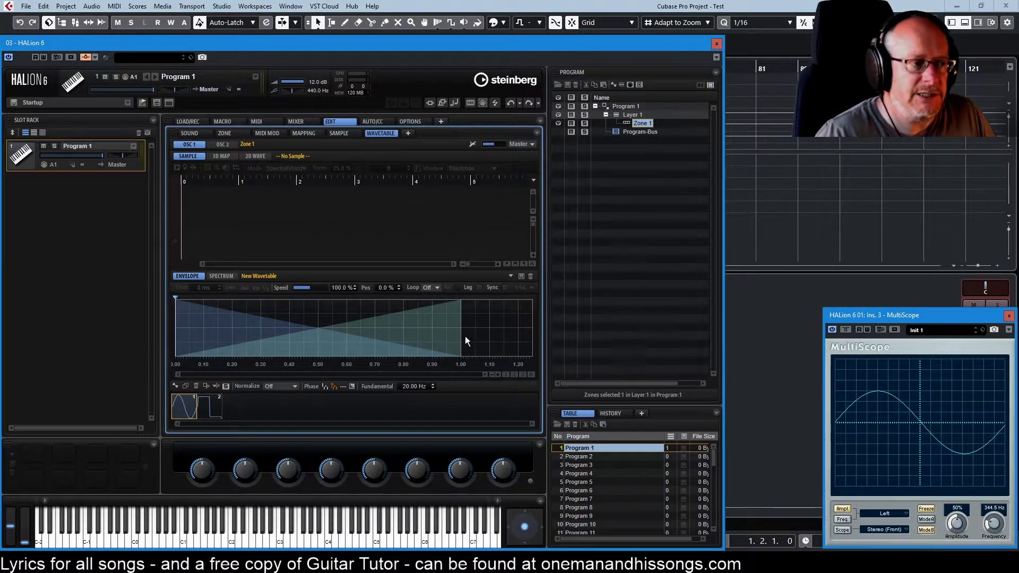
click(215, 399)
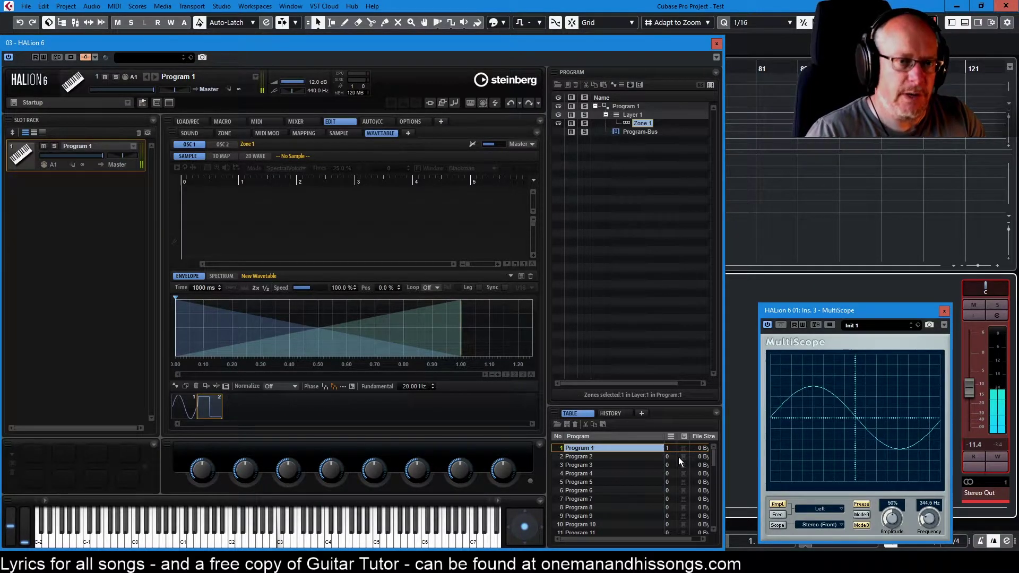
click(176, 386)
- Add a triangle as the third wave, zoom to fit, and play the sweep with MultiScope unfrozen
click(219, 416)
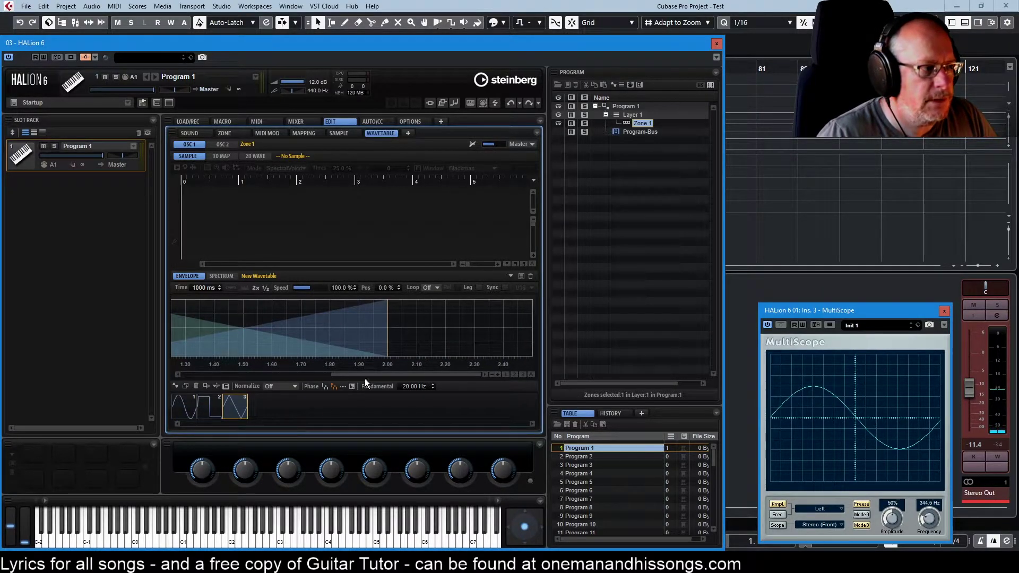
drag(454, 373, 266, 367)
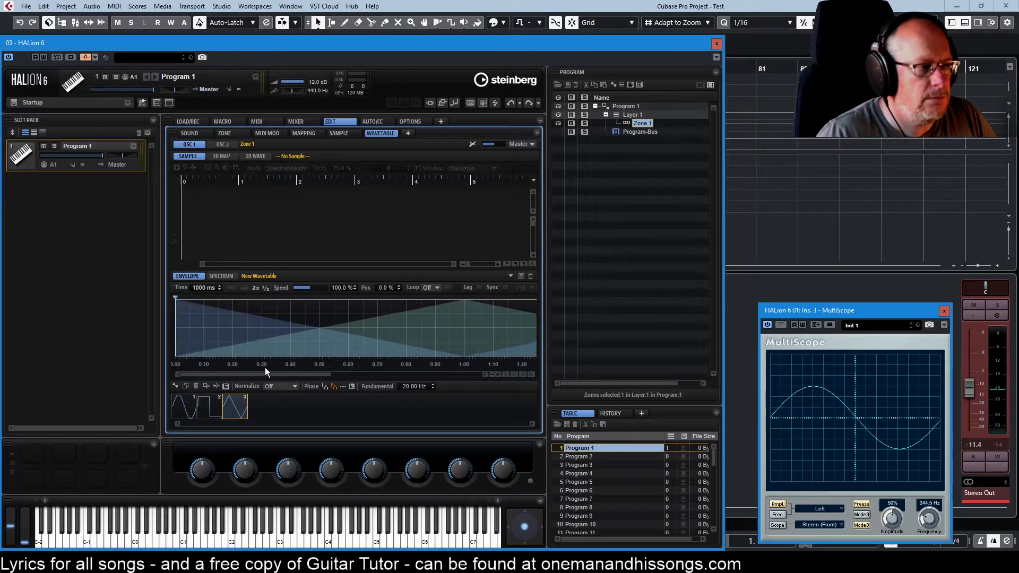
click(530, 373)
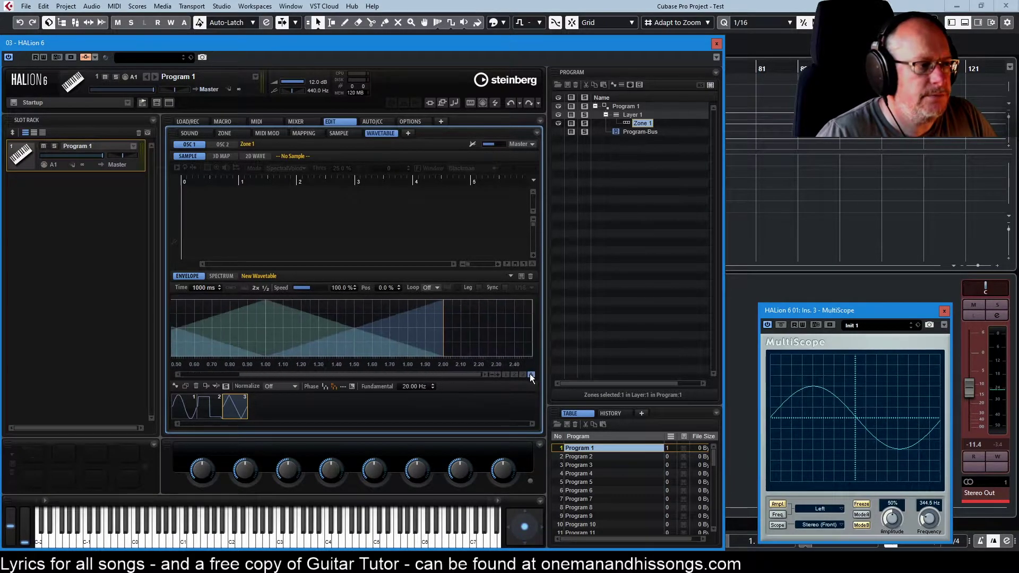
drag(393, 375, 186, 377)
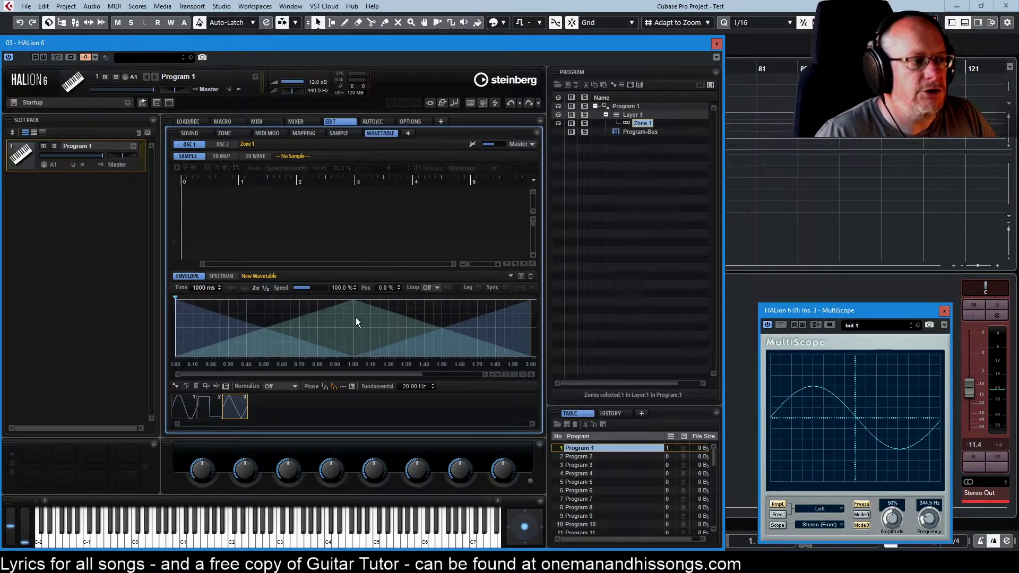
click(213, 406)
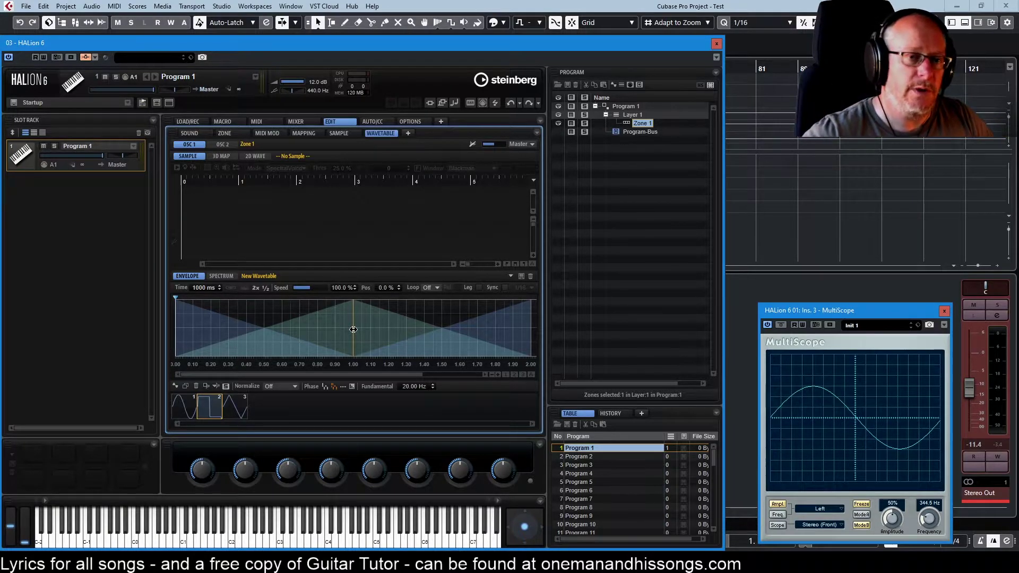
click(280, 501)
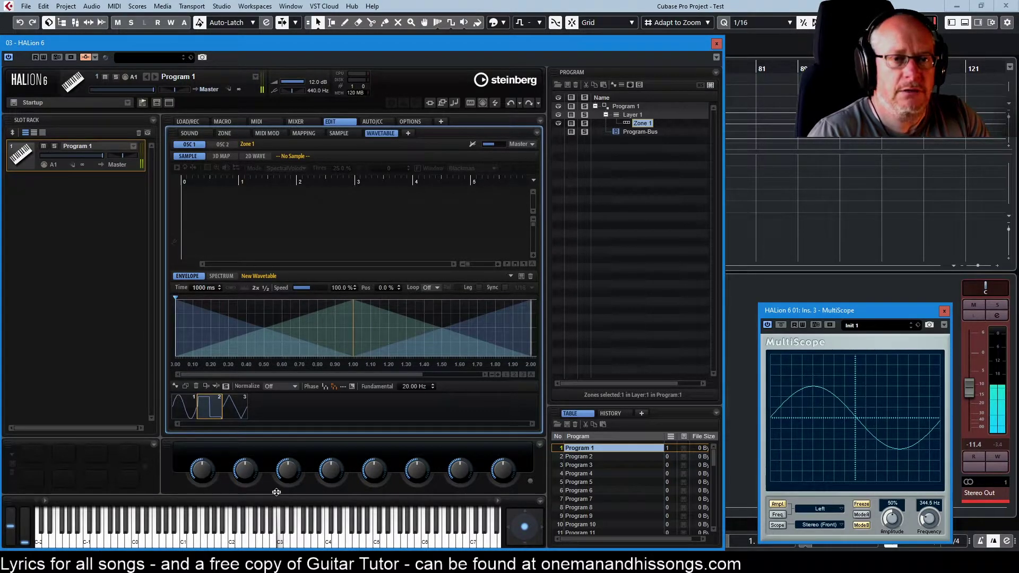
click(860, 506)
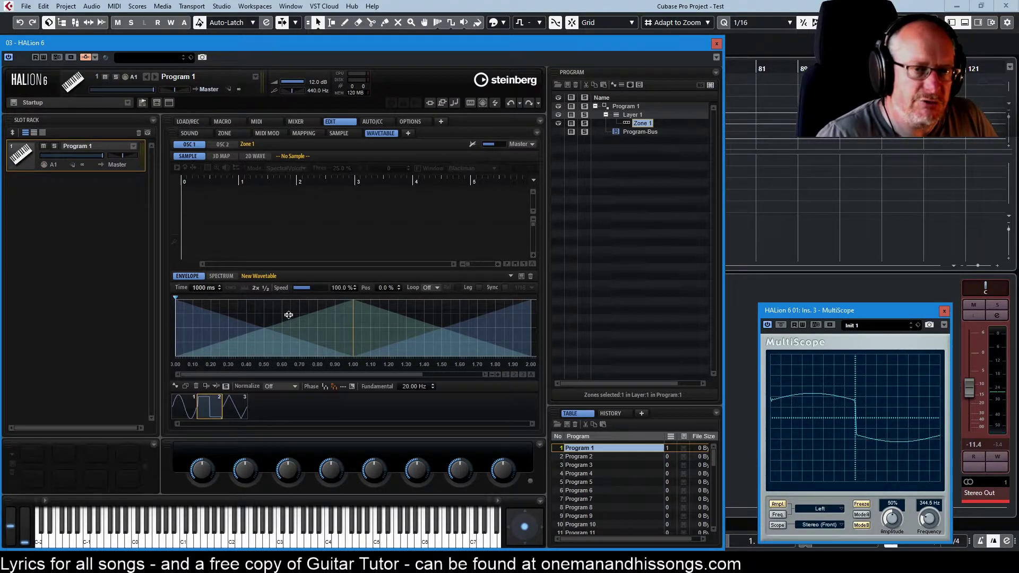
- Try curved crossfades between the sine, square and triangle, then make all crossfades linear
drag(288, 317, 292, 361)
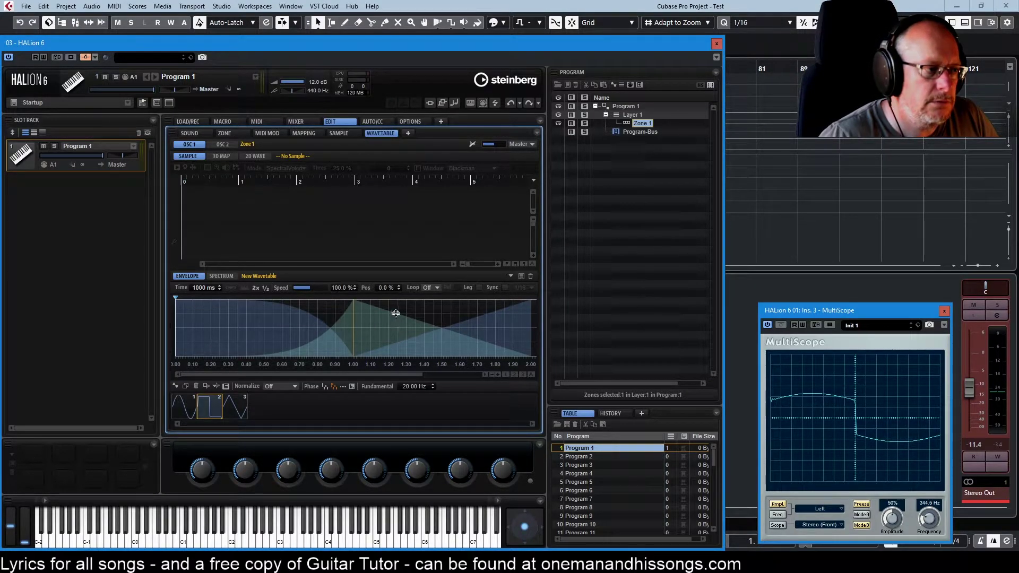
mouse_move(396, 313)
mouse_down()
mouse_move(393, 298)
mouse_move(385, 317)
mouse_up()
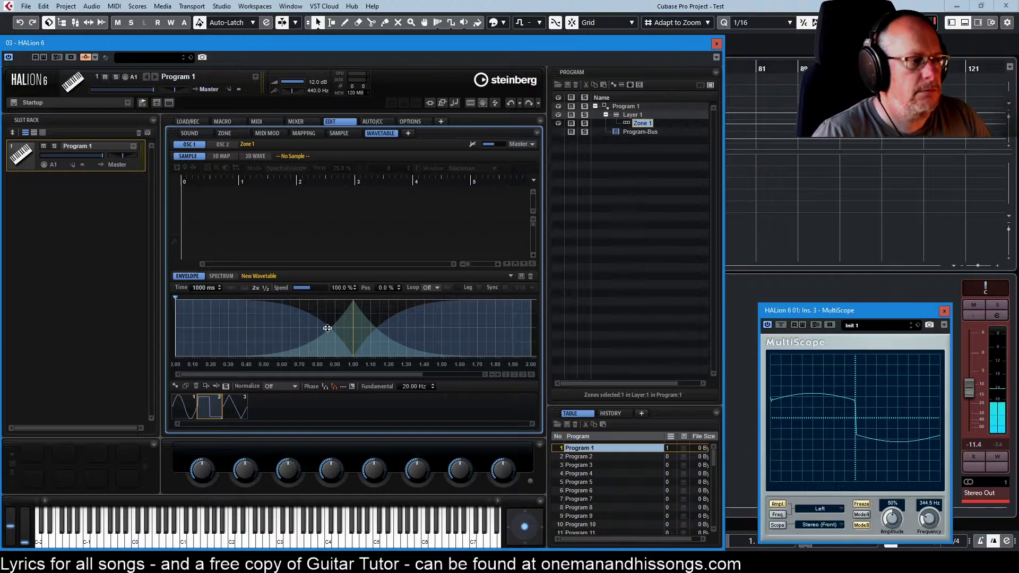
click(311, 305)
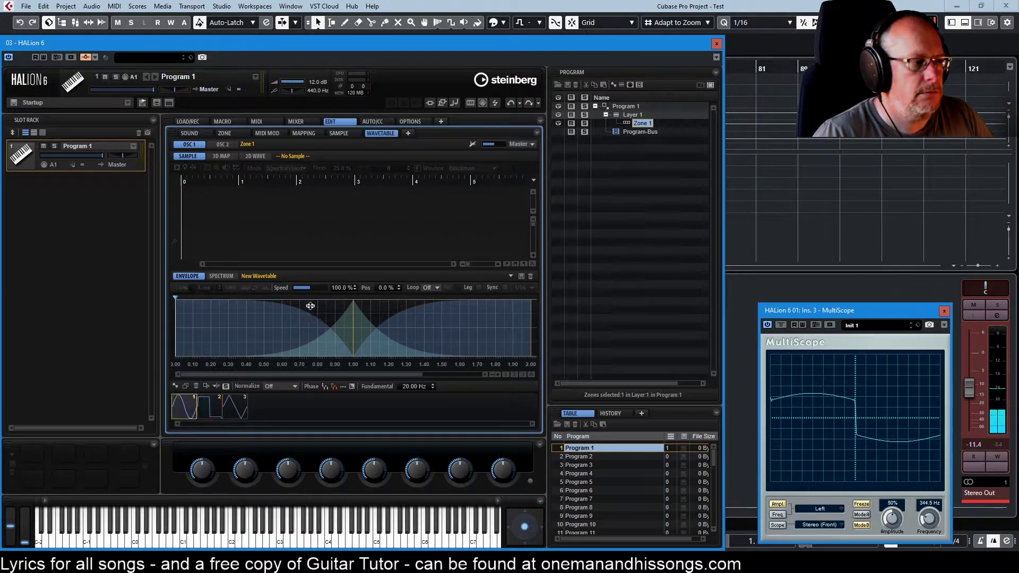
click(401, 324)
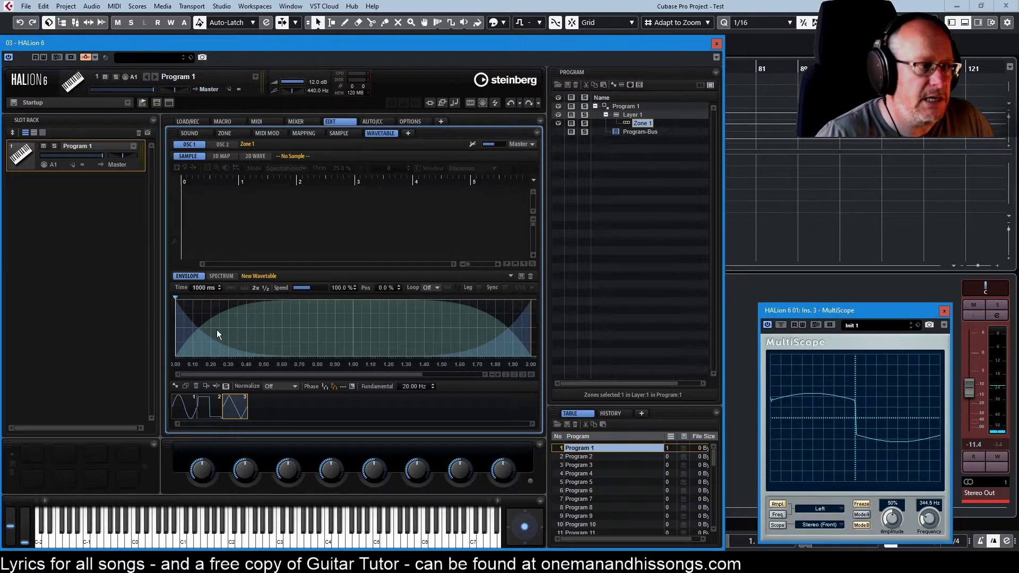
click(214, 316)
drag(213, 315, 212, 319)
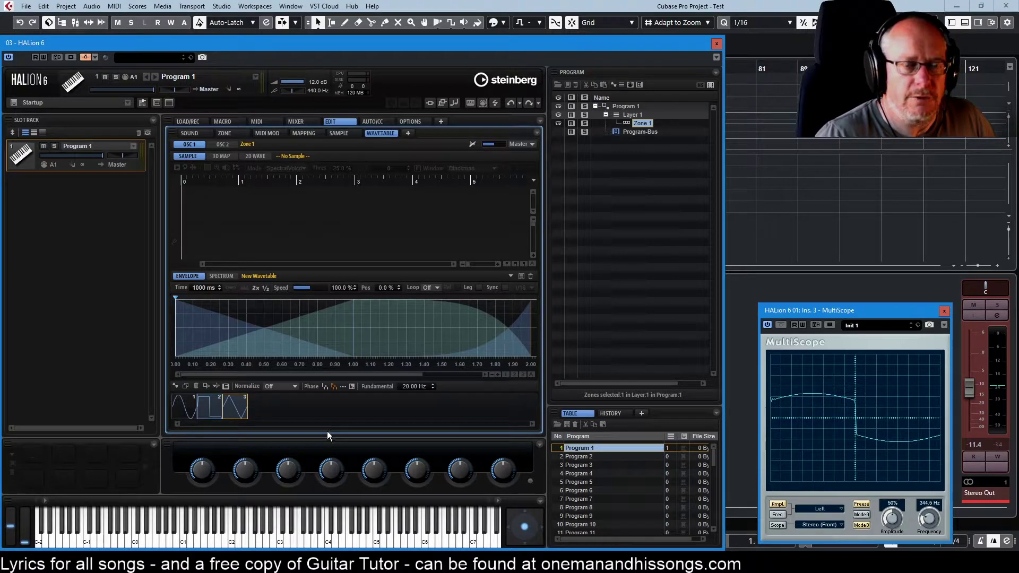
click(499, 321)
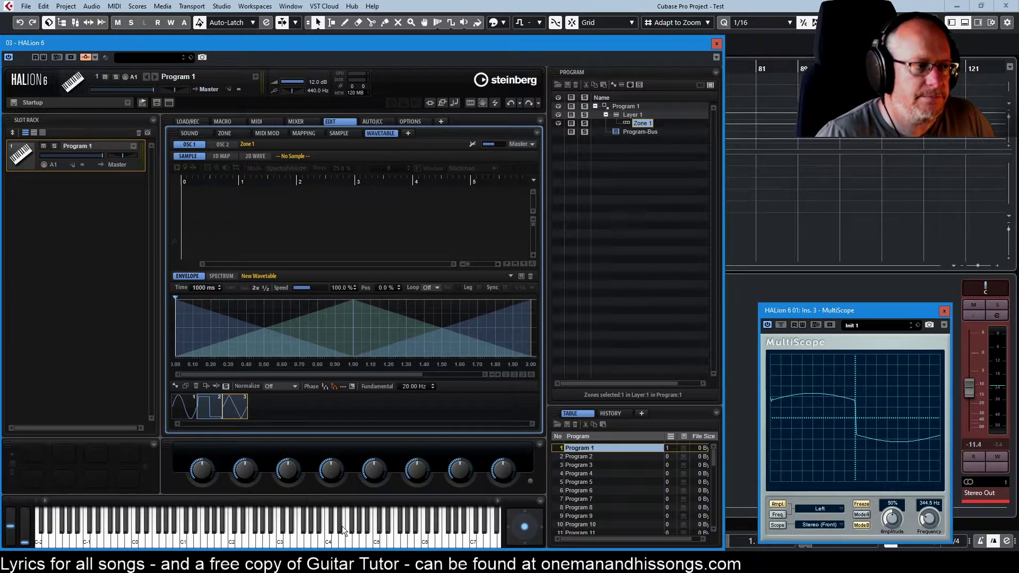
- Append a saw wave, insert white noise after the square, and zoom out to 4.00 seconds
click(174, 387)
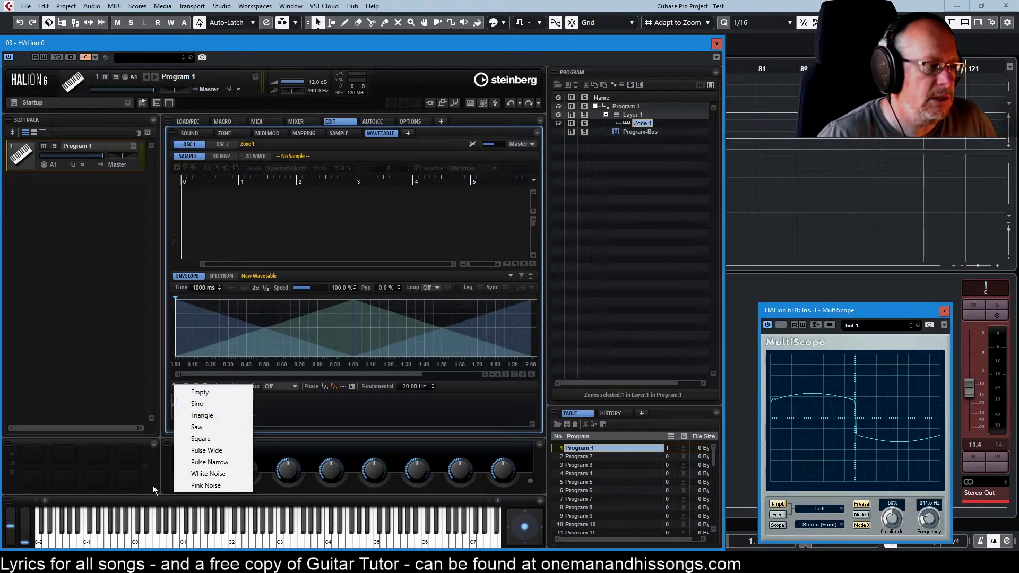
click(203, 428)
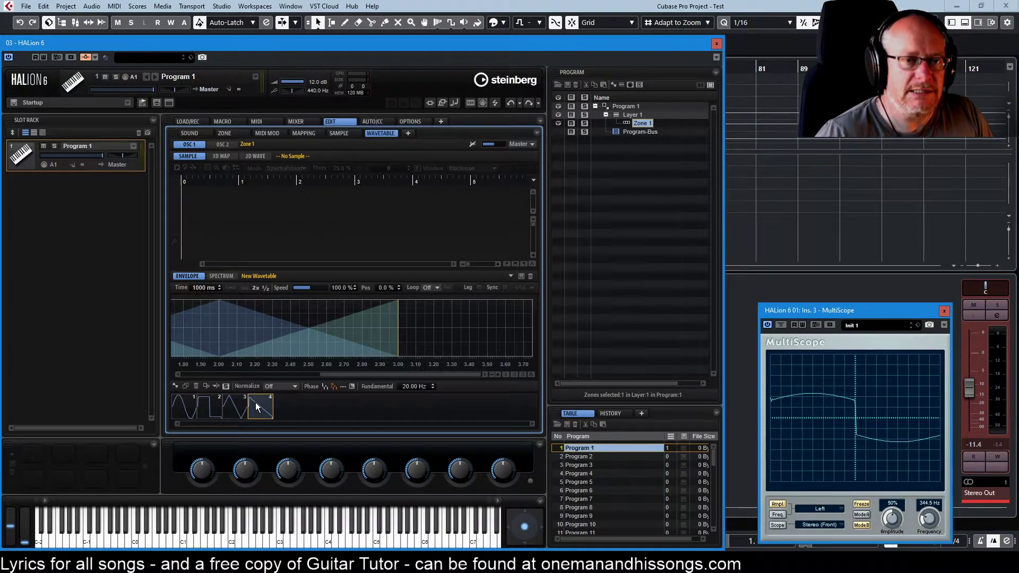
click(216, 412)
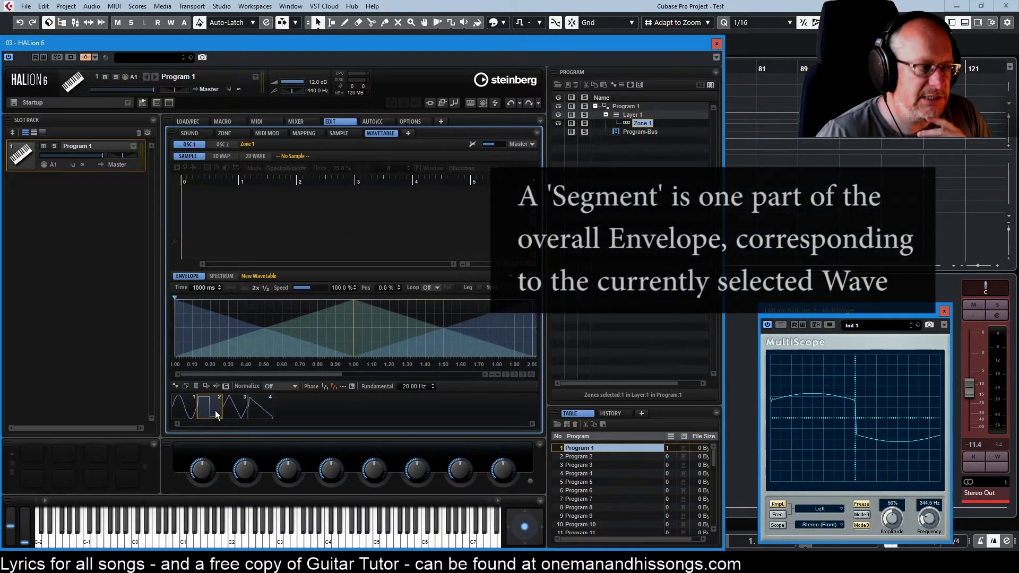
click(175, 386)
click(200, 472)
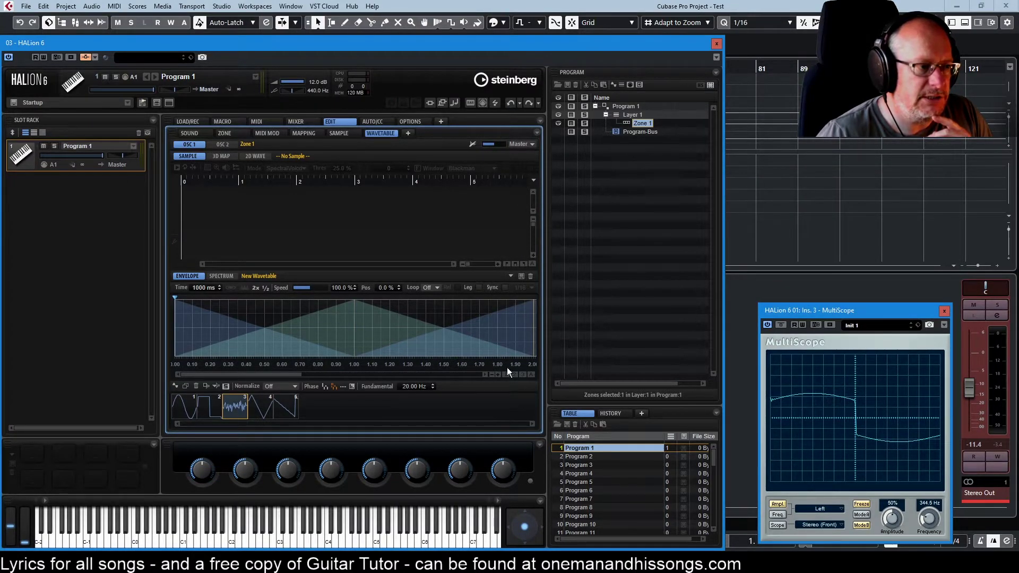
click(530, 375)
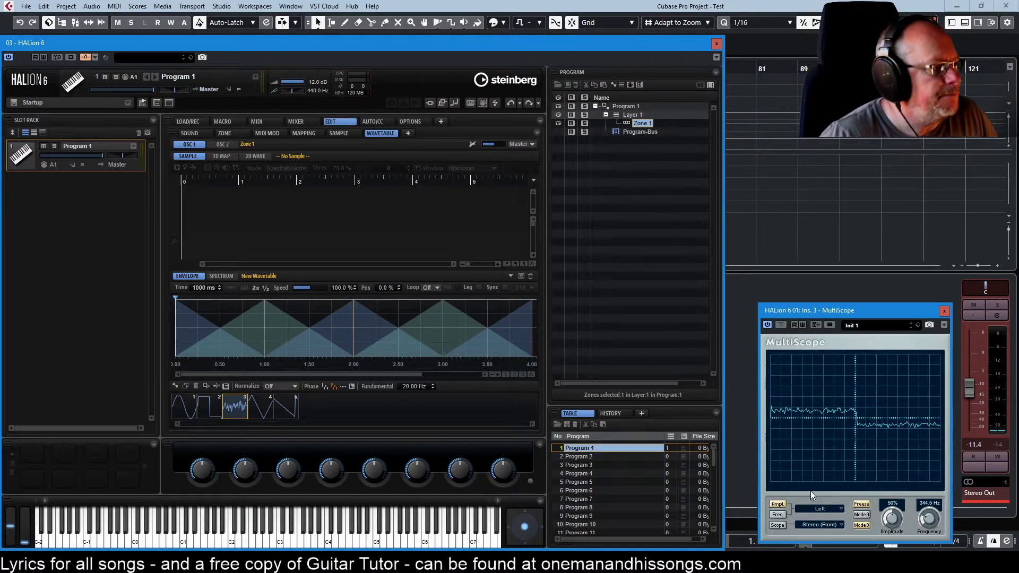
- Drag the noise segment's end marker, leaving its Time at about 998 ms
click(228, 407)
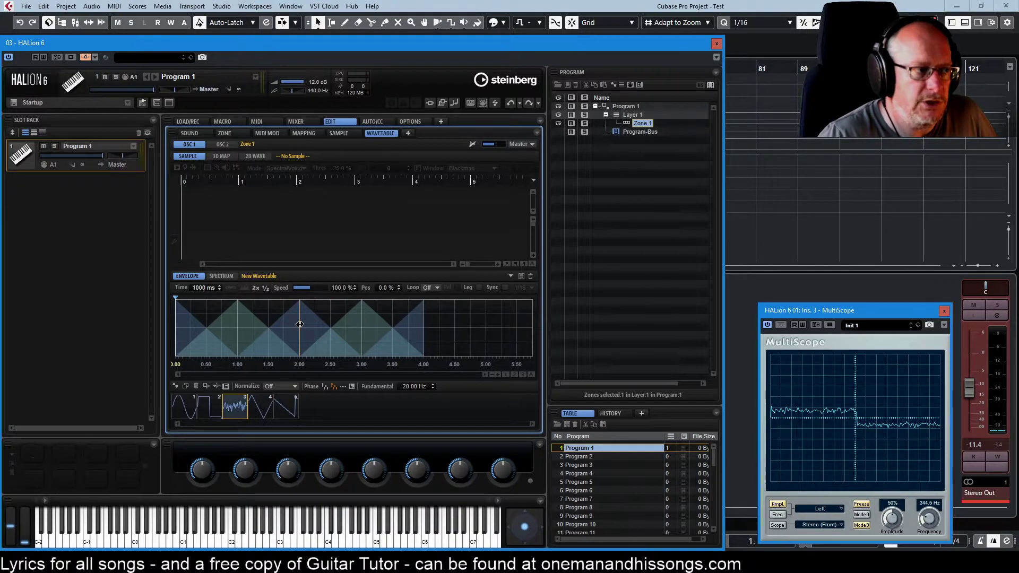
mouse_move(299, 324)
mouse_down()
mouse_move(328, 334)
mouse_move(294, 341)
mouse_up()
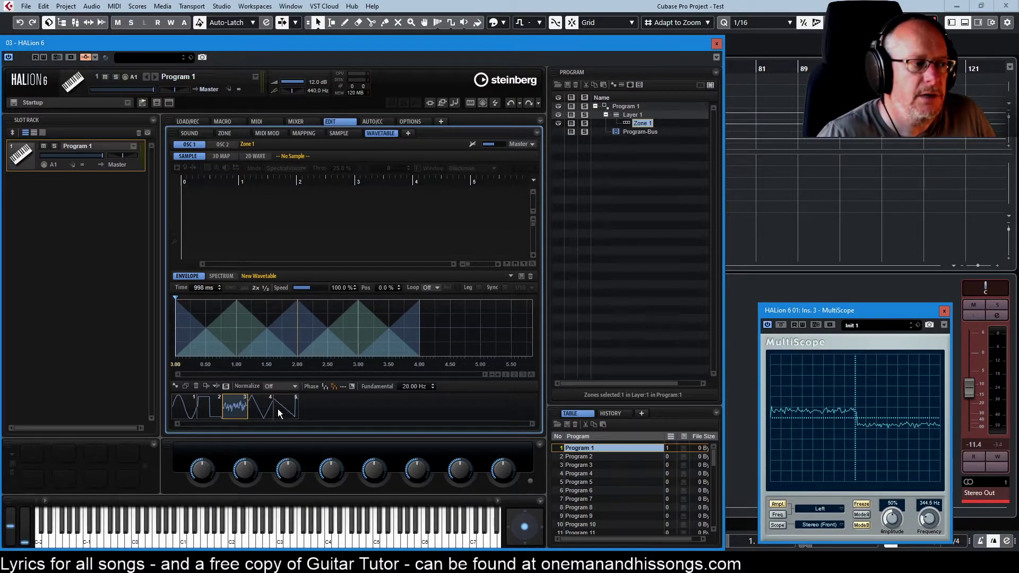
- Stretch the fourth segment and return the noise wave to third place, lasting 1006 ms
click(260, 409)
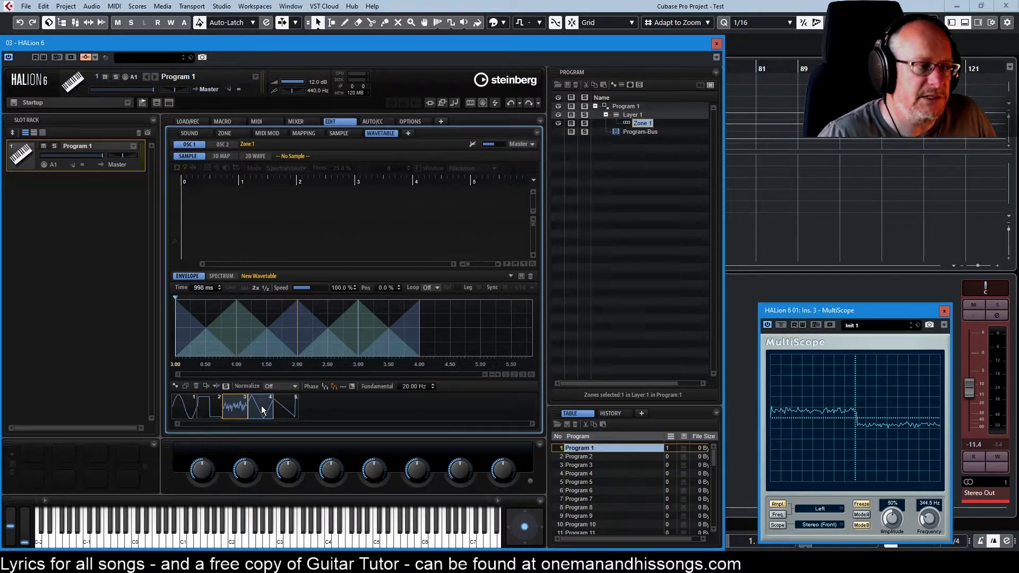
mouse_move(298, 343)
mouse_down()
mouse_move(319, 342)
mouse_move(252, 348)
mouse_move(325, 336)
mouse_move(313, 339)
mouse_move(342, 341)
mouse_move(313, 343)
mouse_move(432, 349)
mouse_move(405, 349)
mouse_up()
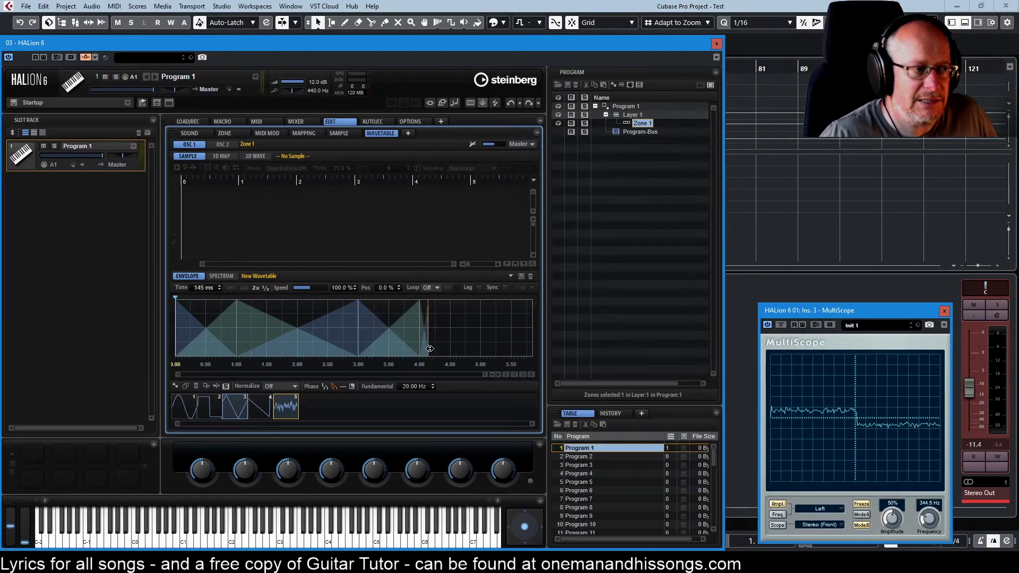
mouse_move(430, 349)
mouse_down()
mouse_move(237, 338)
mouse_move(298, 346)
mouse_up()
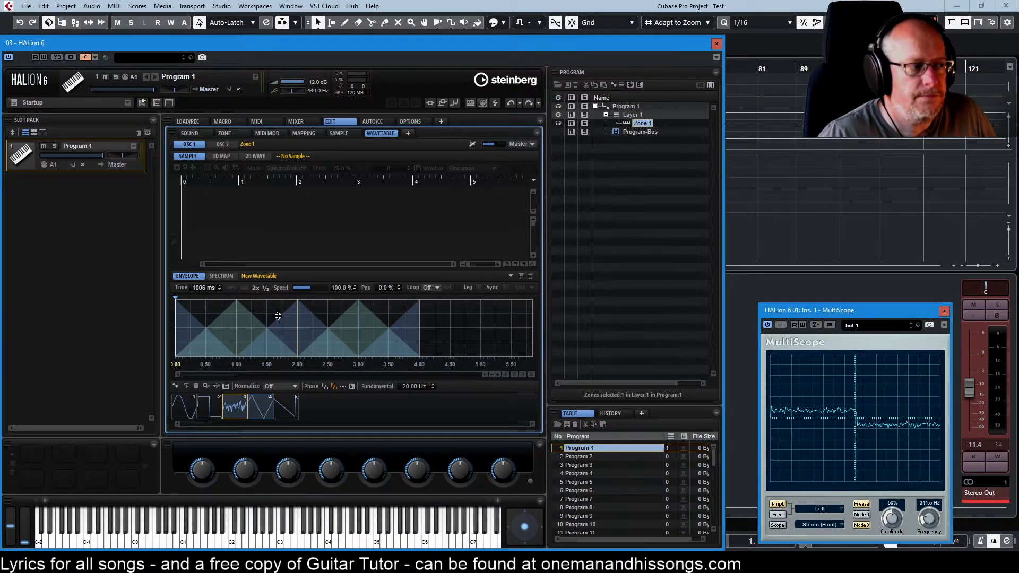
- Shorten the saw segment to 660 ms, then stretch it back to 1000 ms
click(290, 407)
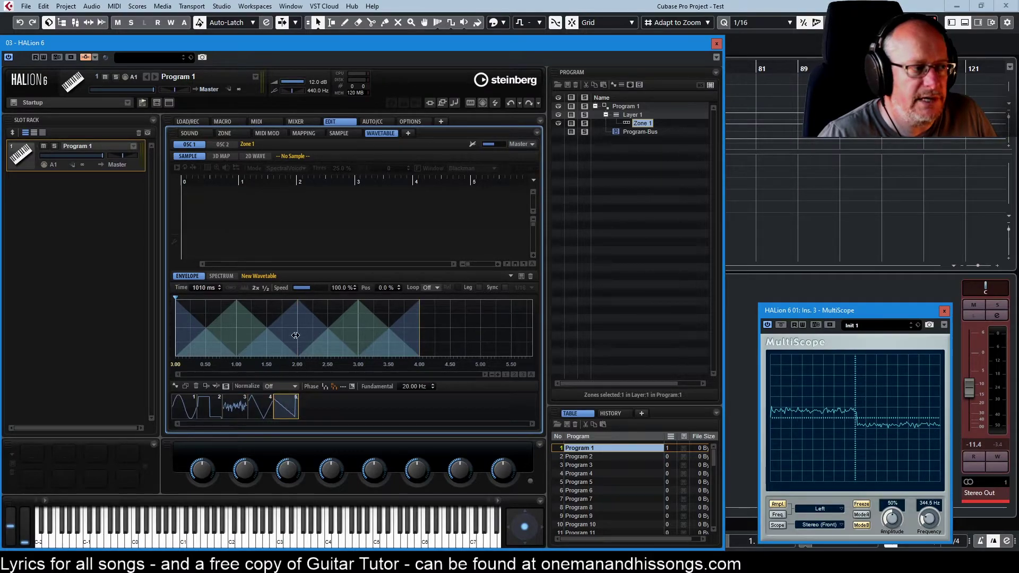
mouse_move(297, 332)
mouse_down()
mouse_move(311, 333)
mouse_move(264, 334)
mouse_move(373, 343)
mouse_move(359, 343)
mouse_up()
click(287, 359)
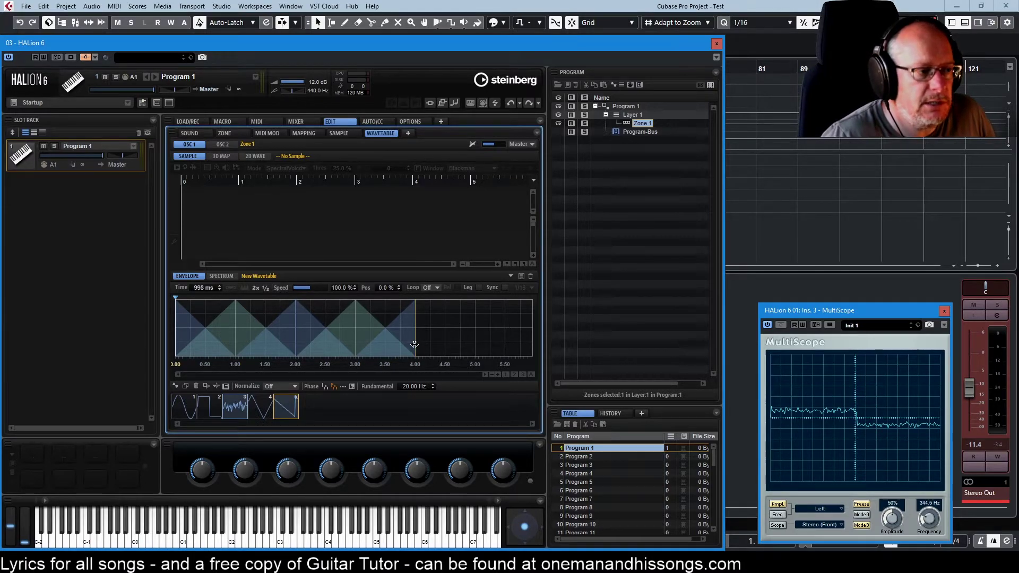
drag(415, 345, 372, 350)
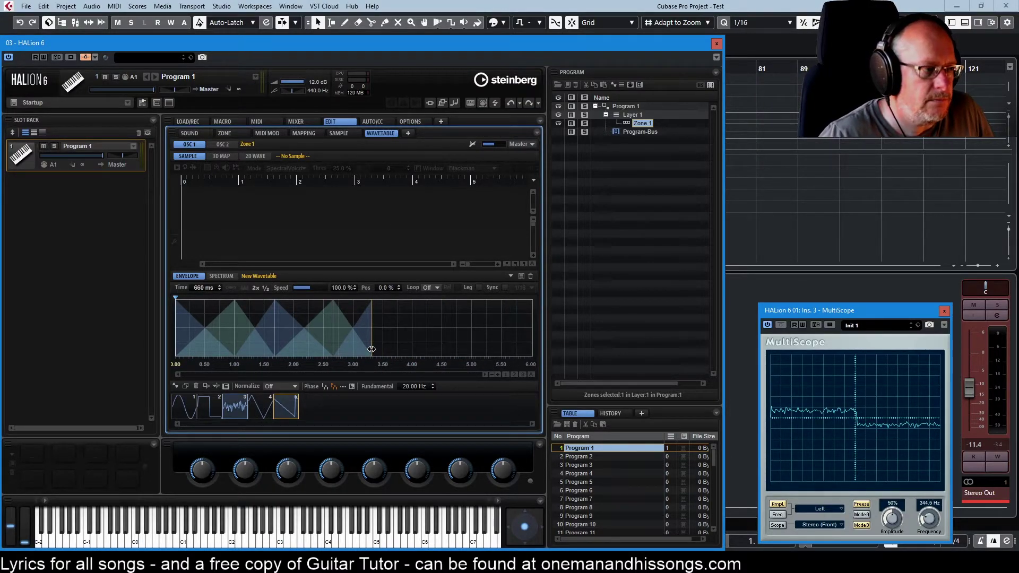
drag(372, 349, 405, 341)
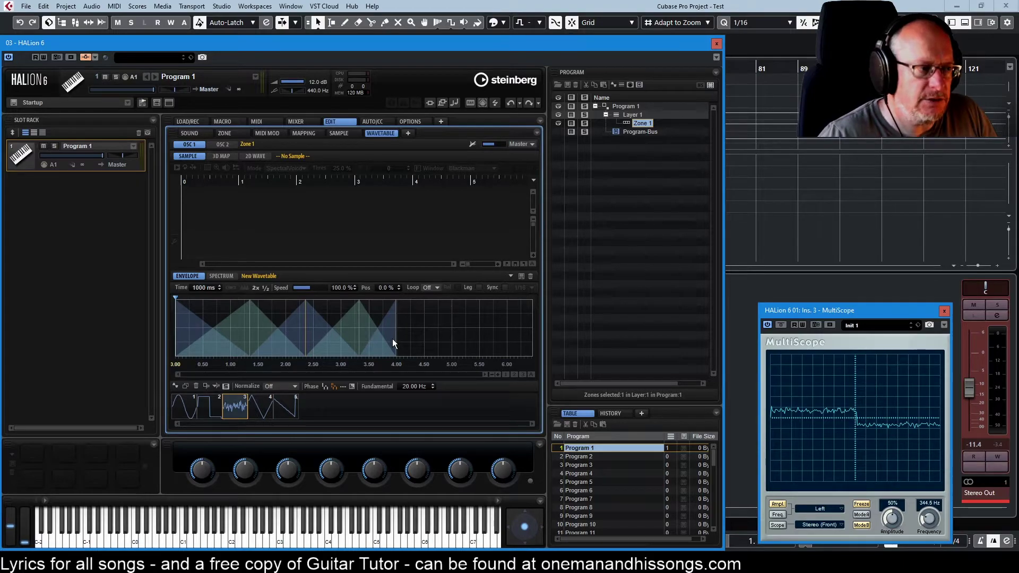
- Set all five segments to 800 ms, then shorten the triangle and saw segments to 450 ms
right_click(237, 402)
click(285, 243)
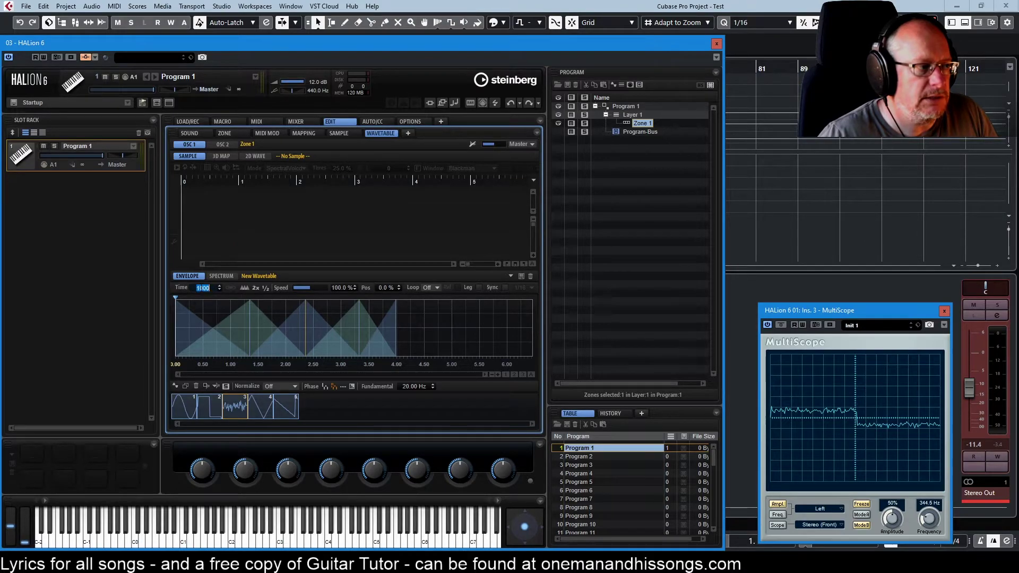
text(80)
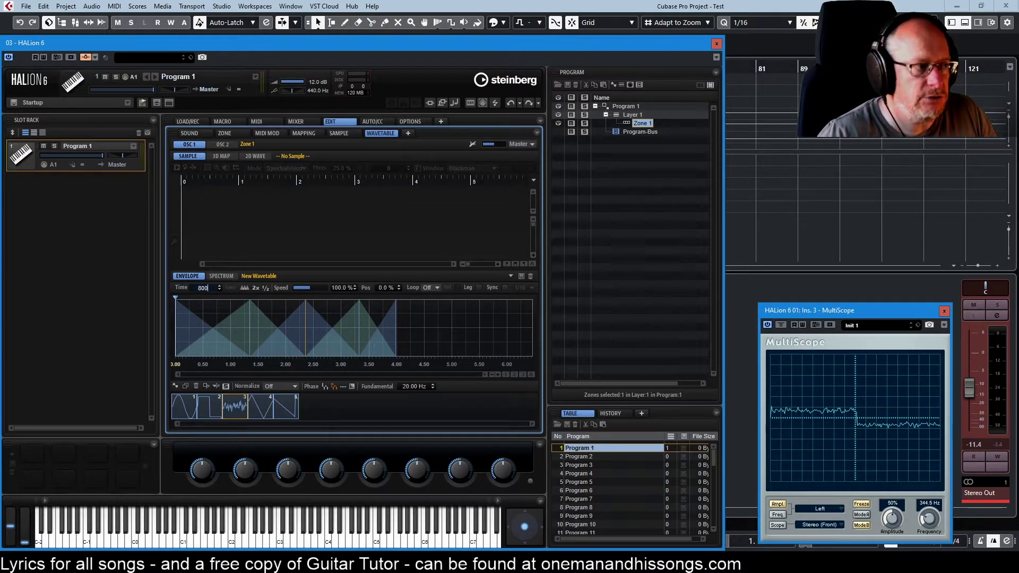
key(Return)
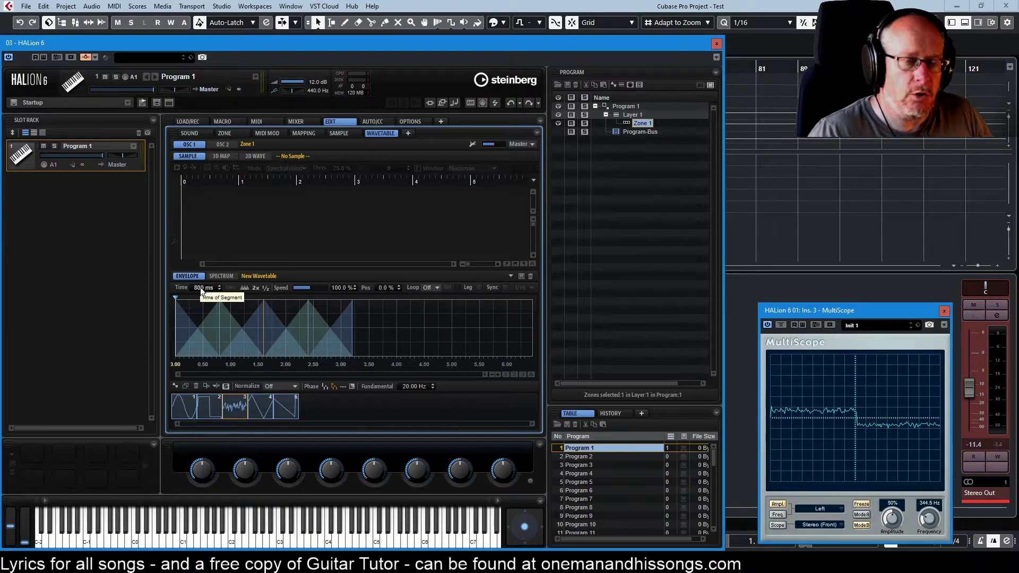
drag(353, 335, 422, 351)
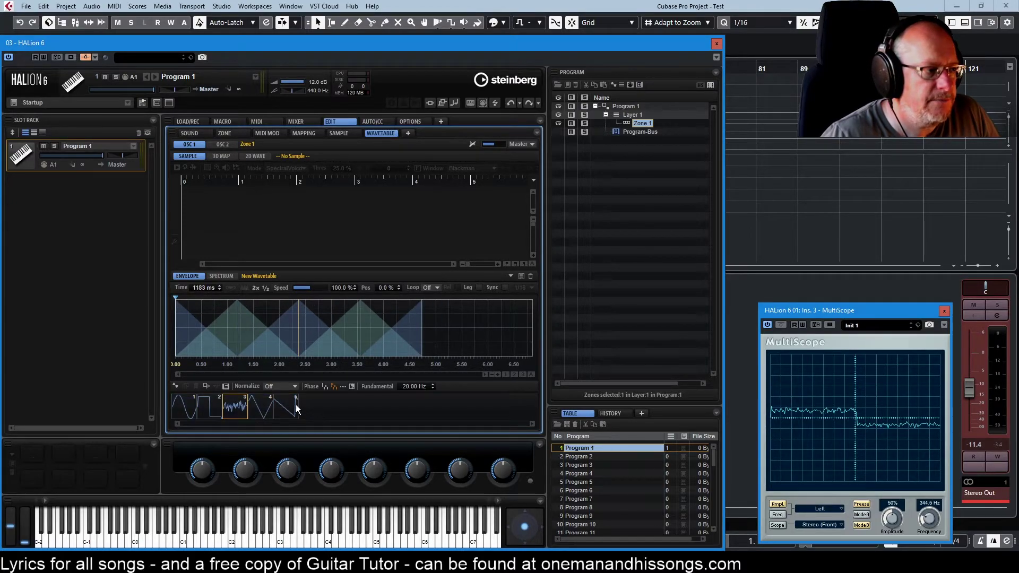
click(260, 408)
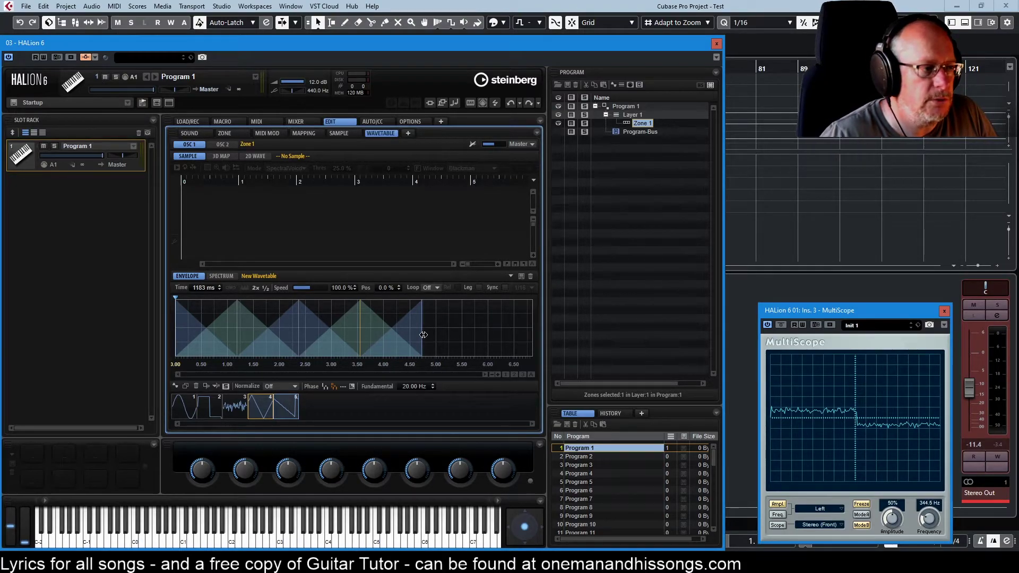
drag(422, 336, 340, 346)
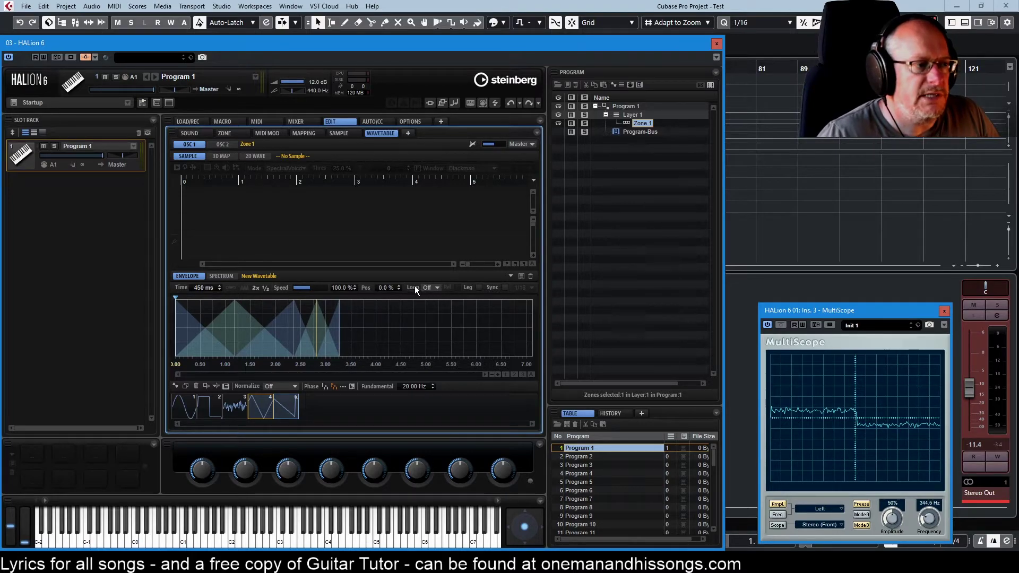
- Set the wavetable envelope loop to Off, enable legato, and sync the envelope time to tempo
click(431, 287)
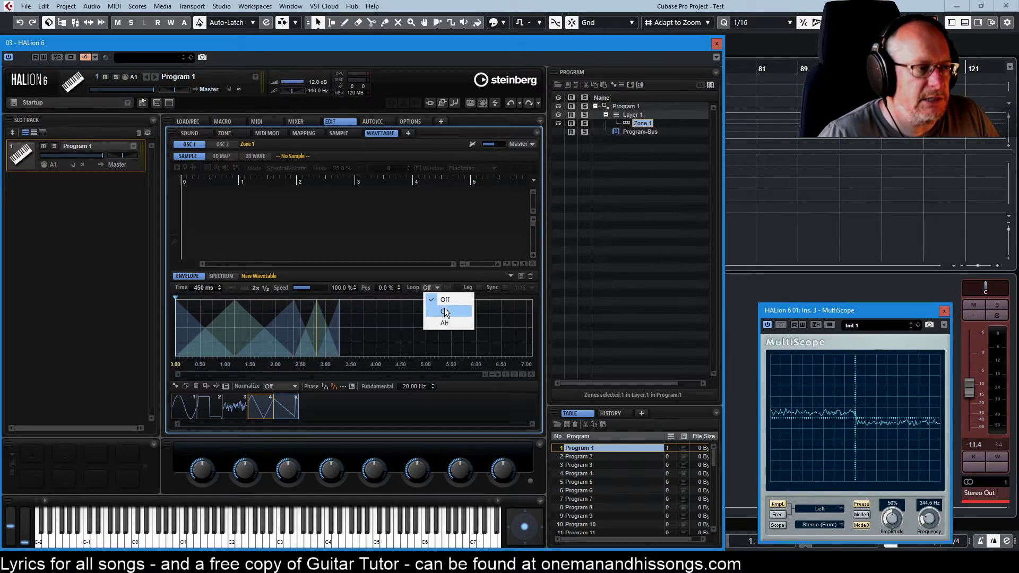
click(444, 311)
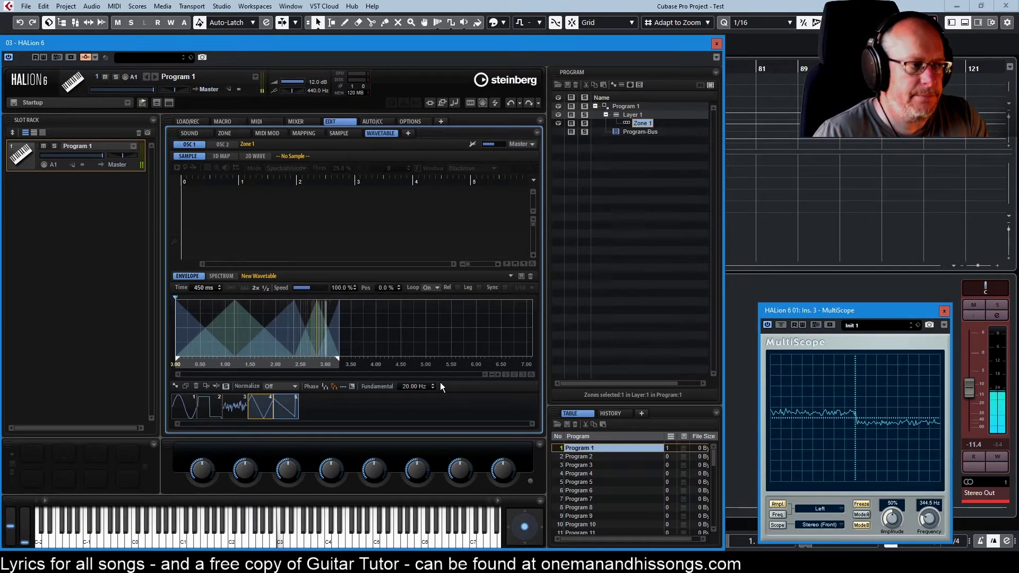
click(426, 287)
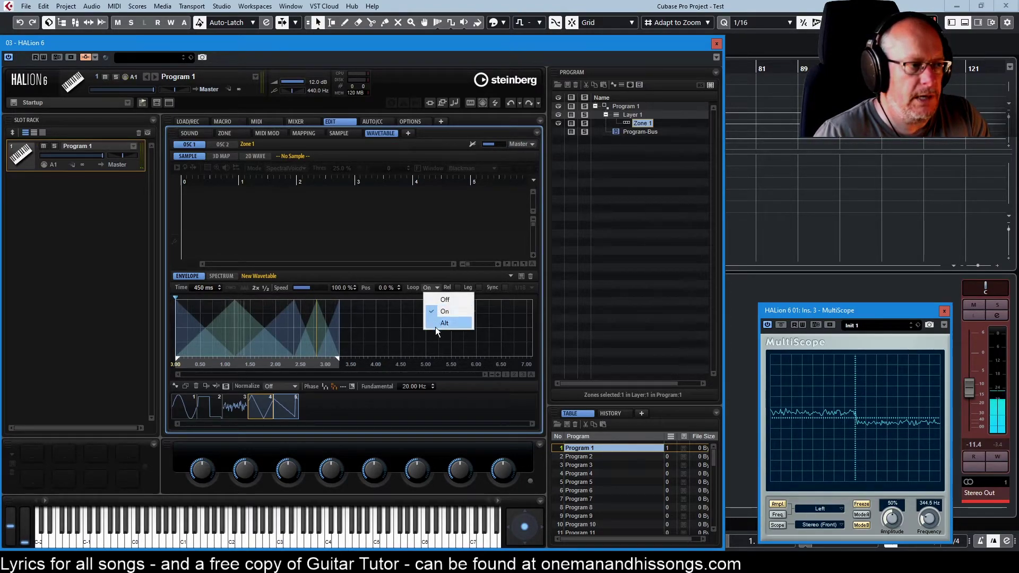
click(437, 325)
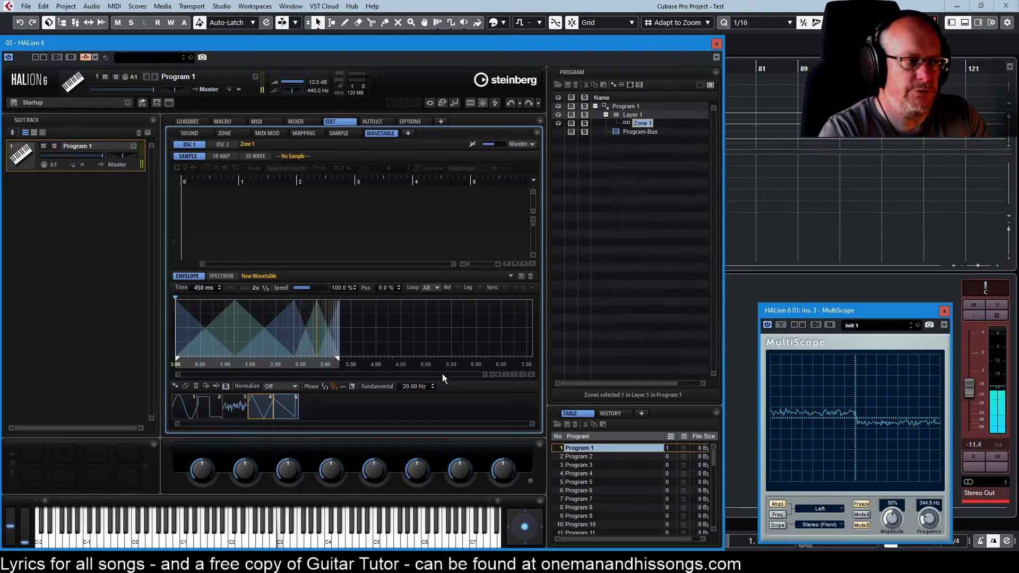
click(428, 286)
click(445, 300)
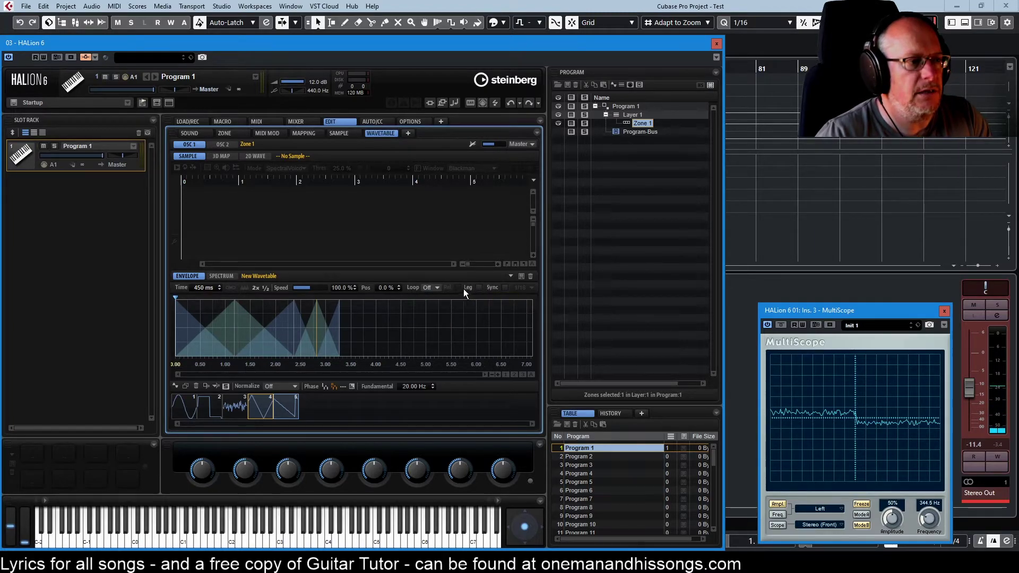
click(479, 288)
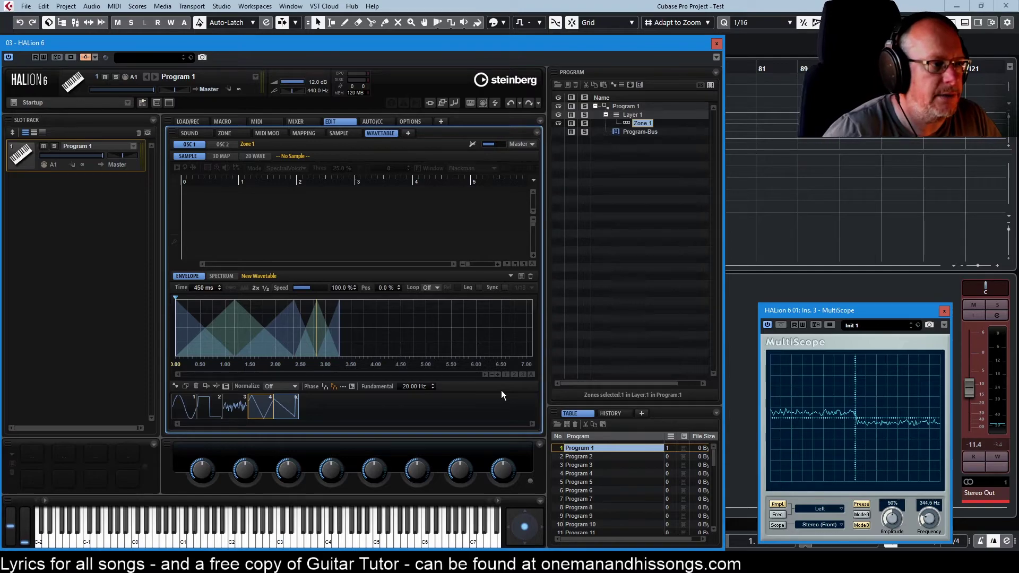
click(505, 287)
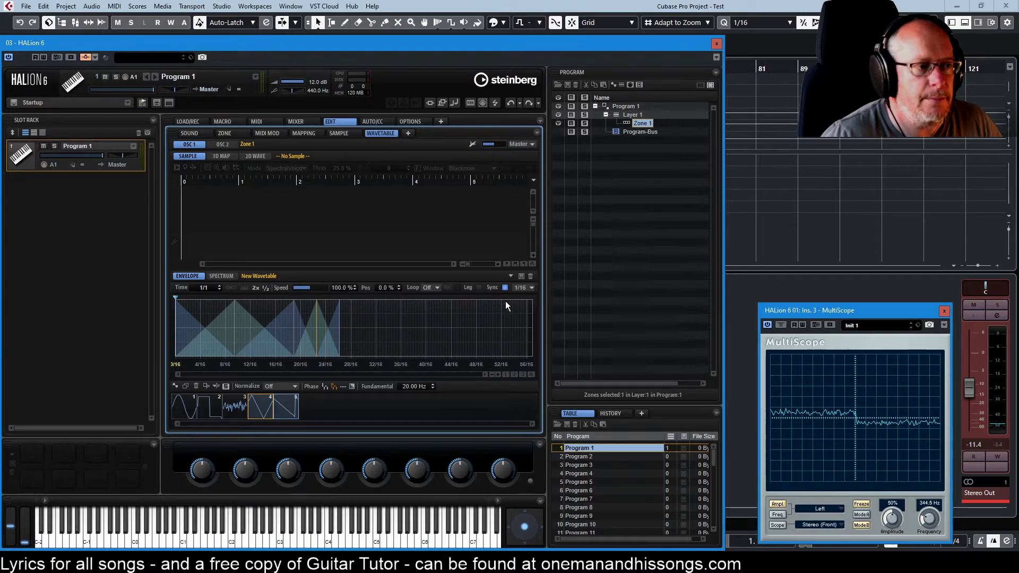
click(521, 287)
click(536, 358)
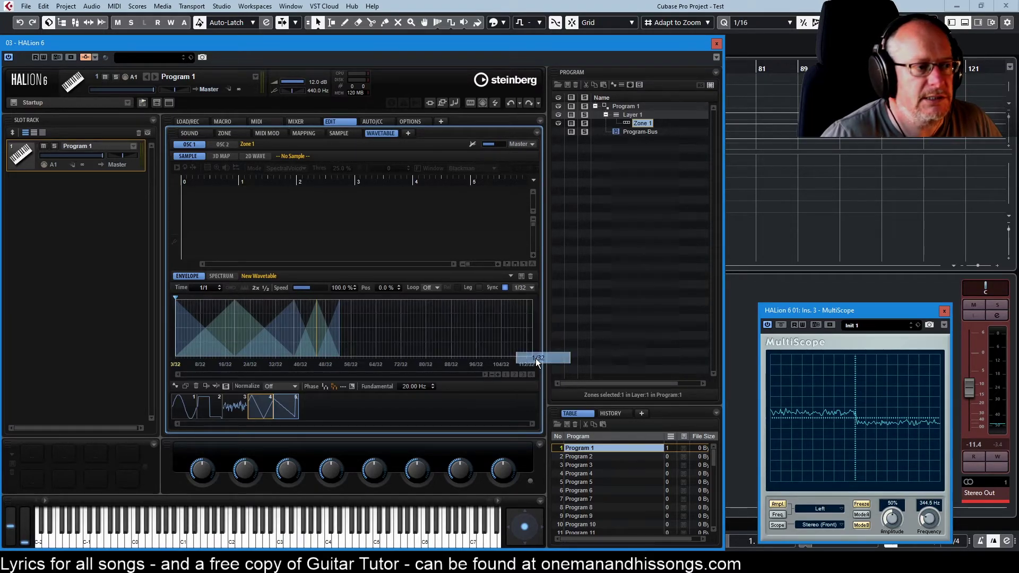
click(505, 288)
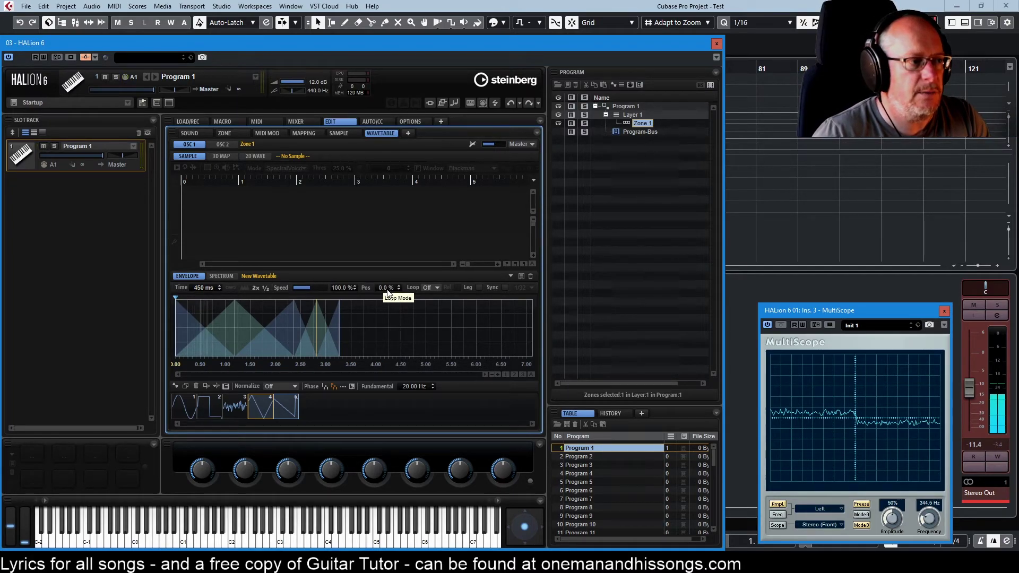
drag(378, 288, 375, 245)
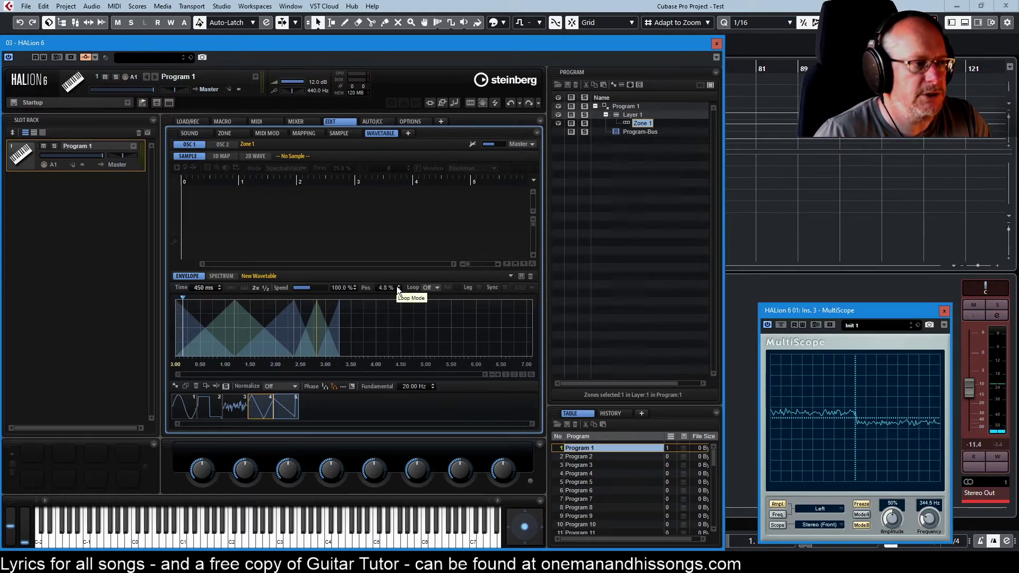
drag(185, 302, 256, 301)
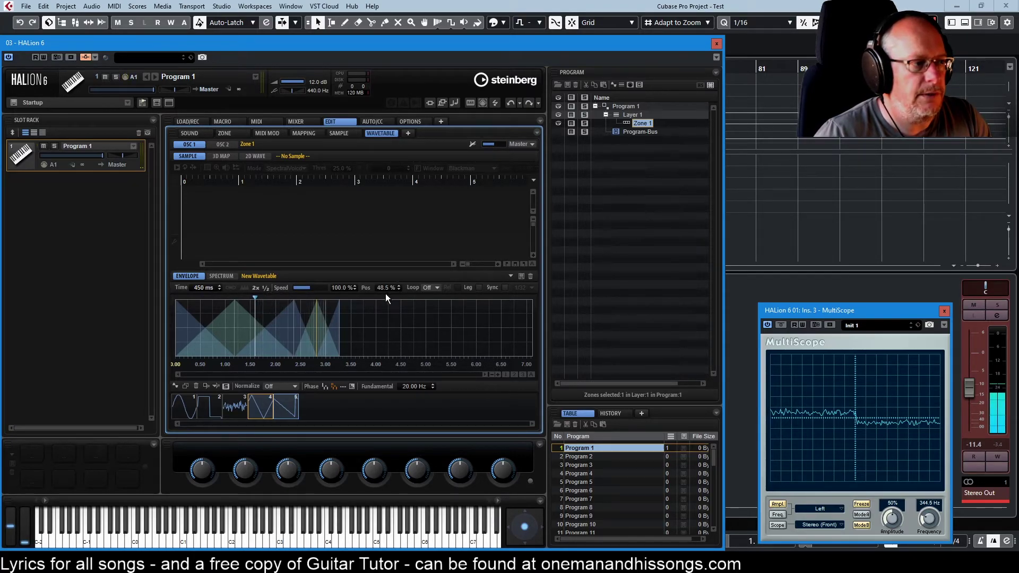
text(0)
key(Return)
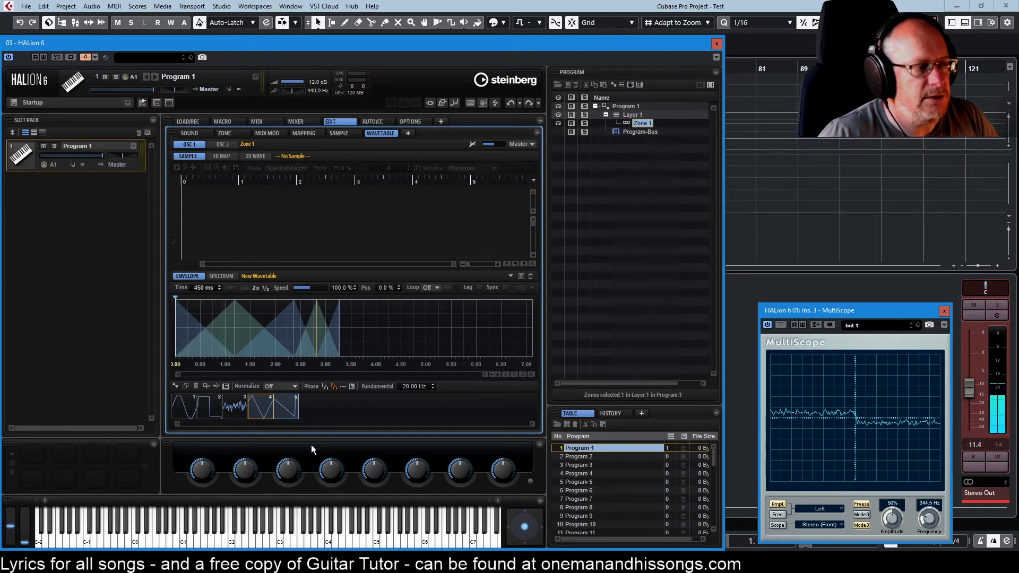
- Bring the selected noise, triangle and saw segments down to 113 ms with 2x and 1/2
click(256, 289)
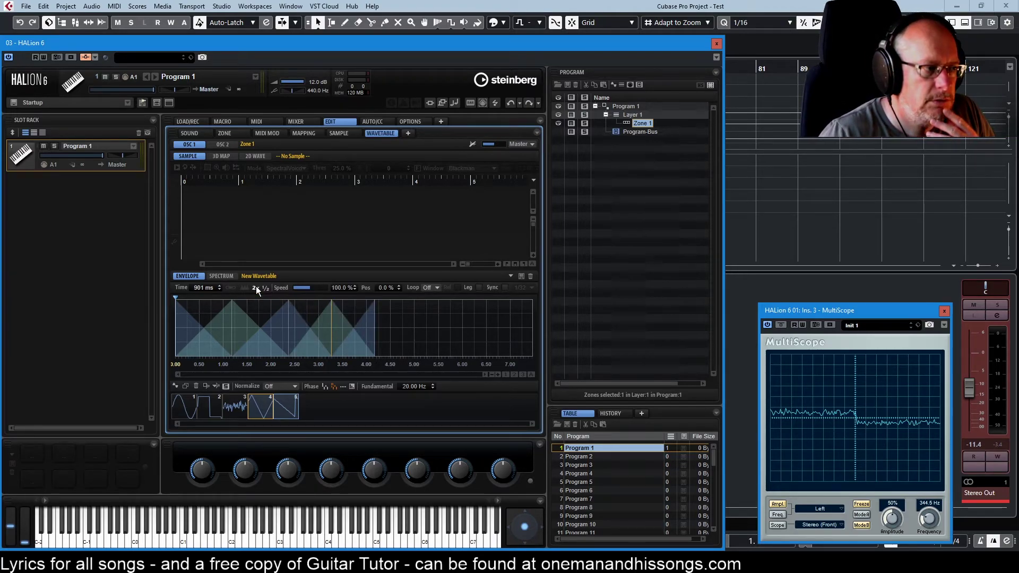
click(255, 288)
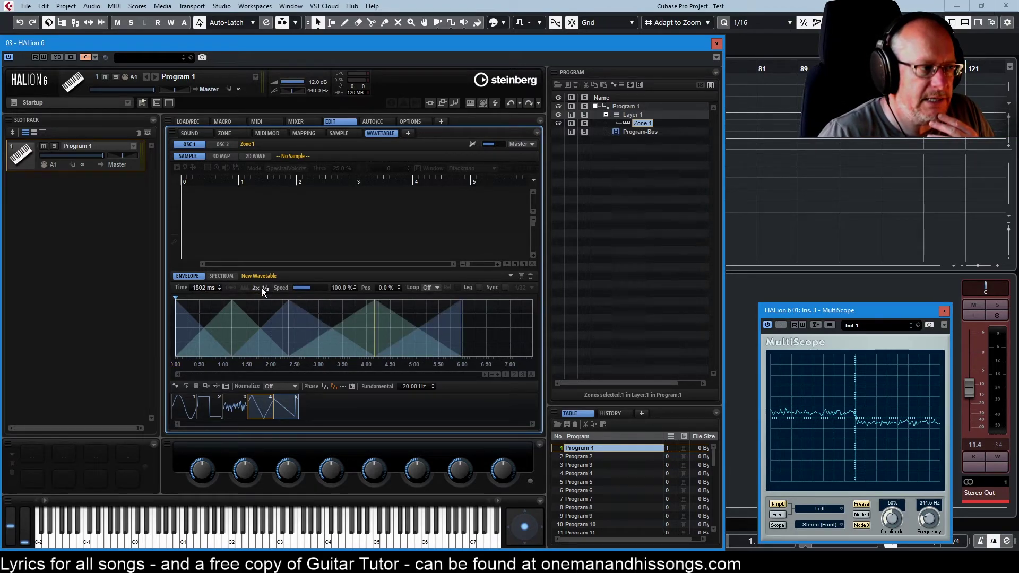
click(265, 288)
click(265, 287)
click(265, 287)
click(265, 287)
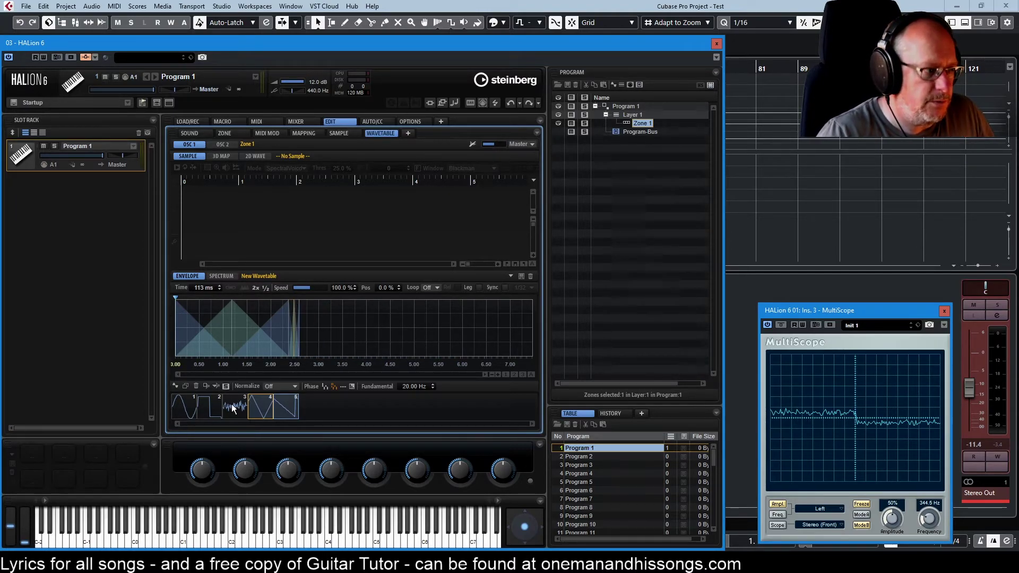
- Recheck the segment time, then double the square segment alone to 2366 ms
click(254, 289)
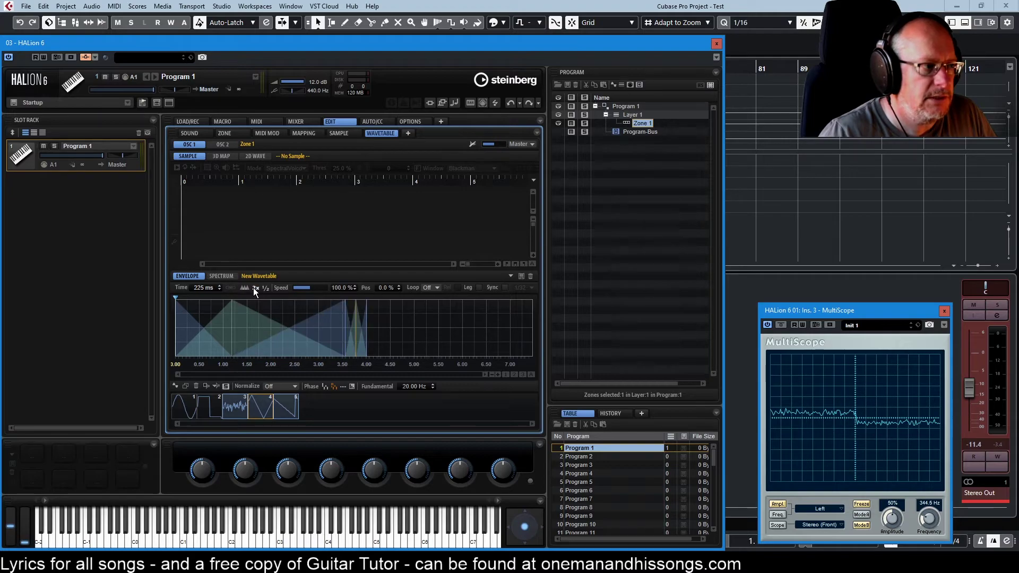
click(253, 287)
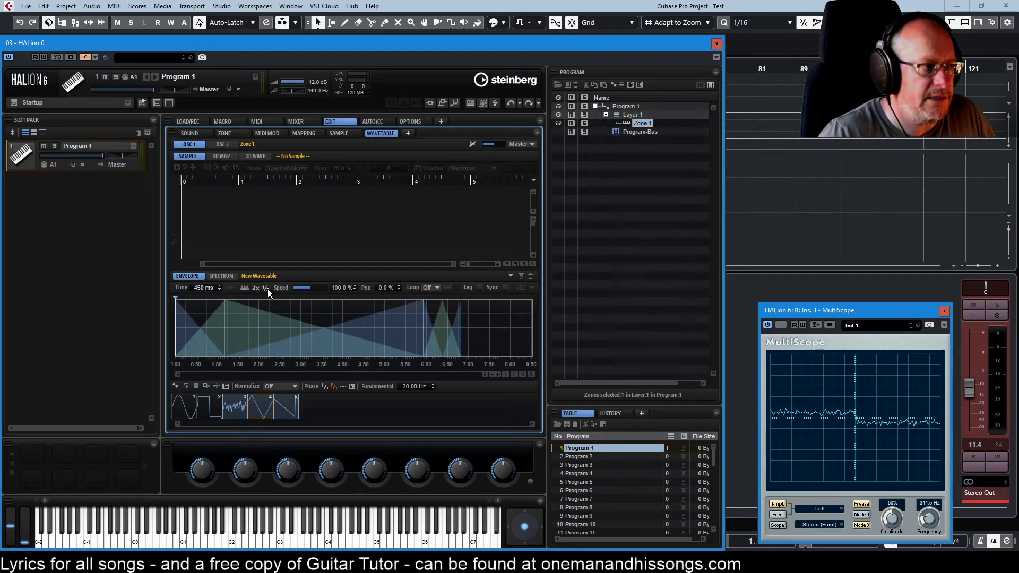
click(266, 288)
click(266, 288)
click(266, 288)
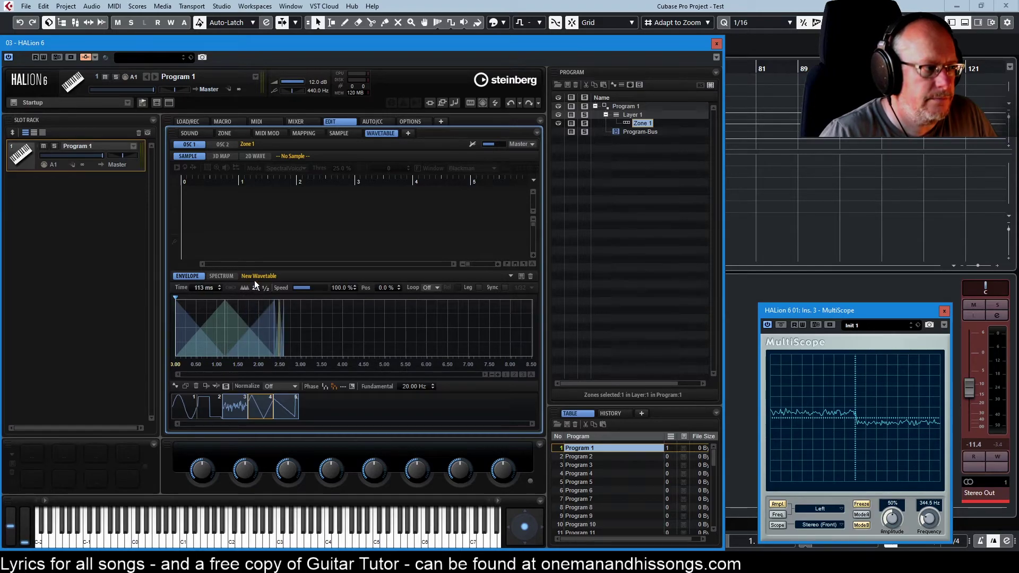
click(212, 407)
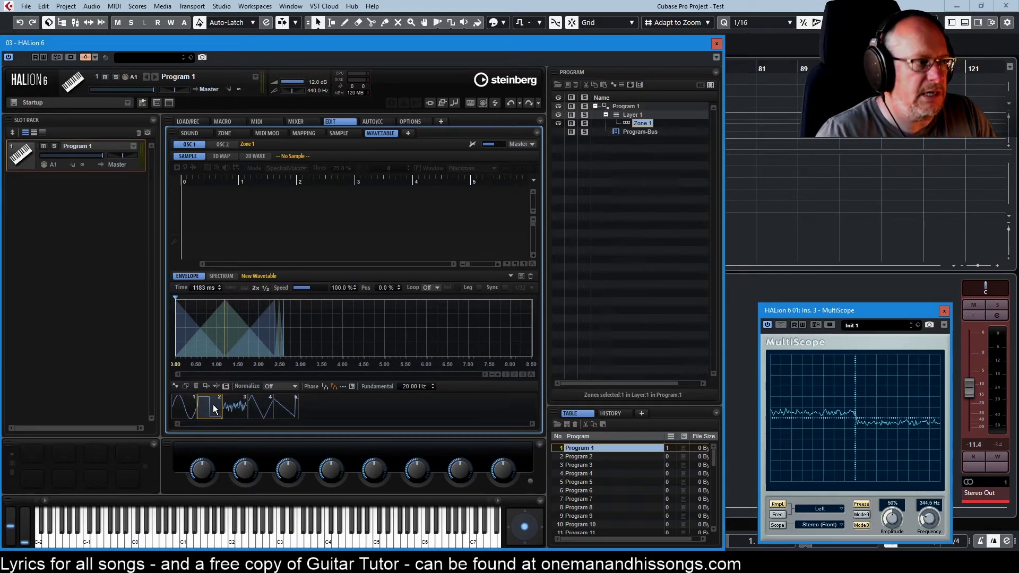
click(255, 288)
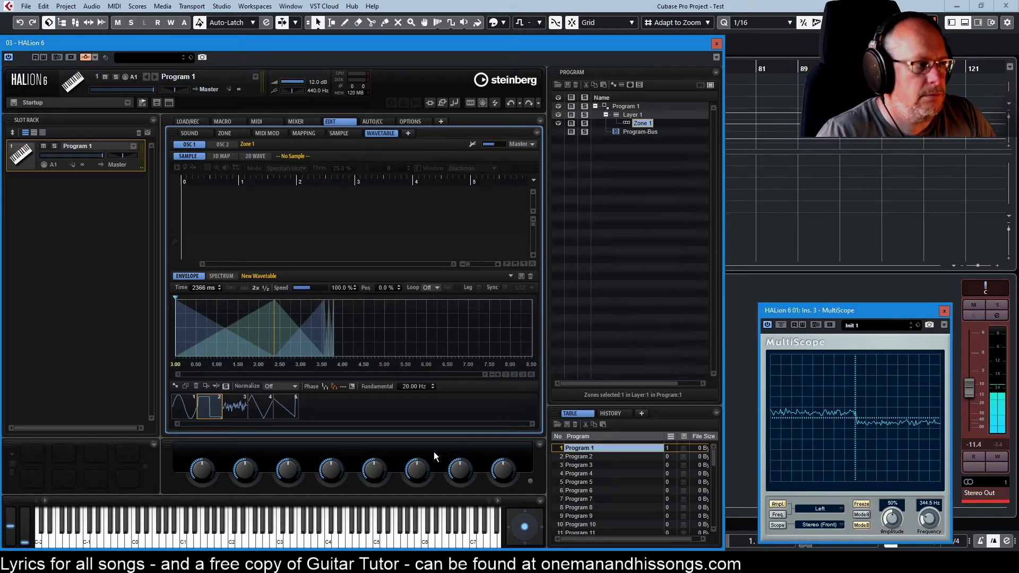
- Set the envelope Speed to 30.2 % and select the noise wave key
drag(309, 288, 304, 287)
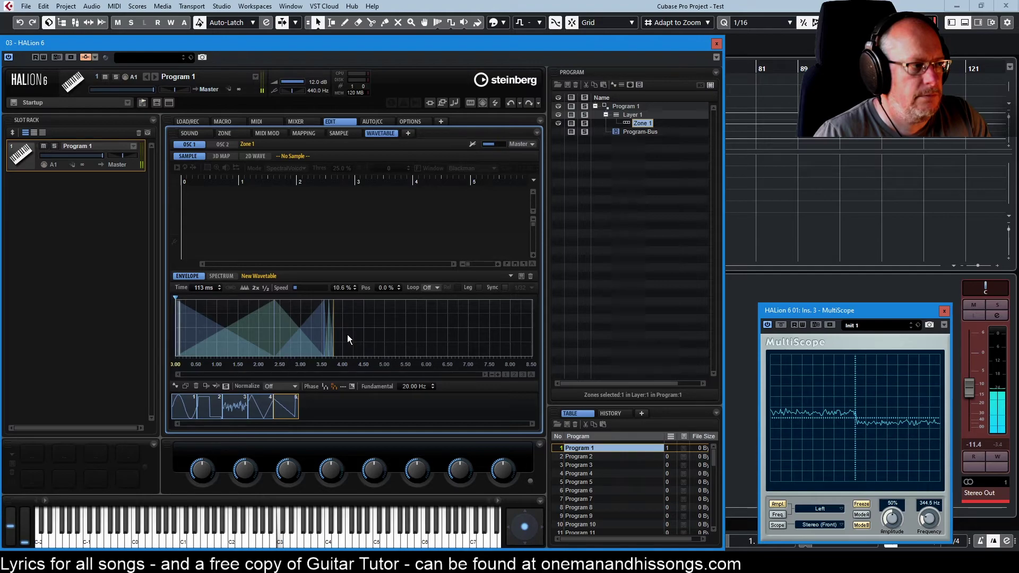
mouse_move(294, 286)
mouse_down()
mouse_move(310, 289)
mouse_move(289, 285)
mouse_up()
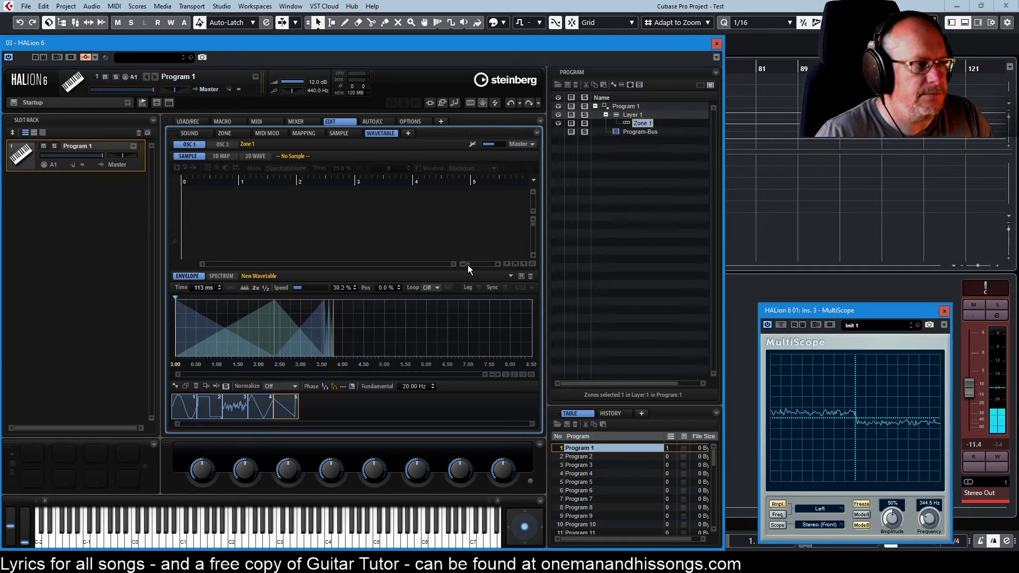
click(232, 406)
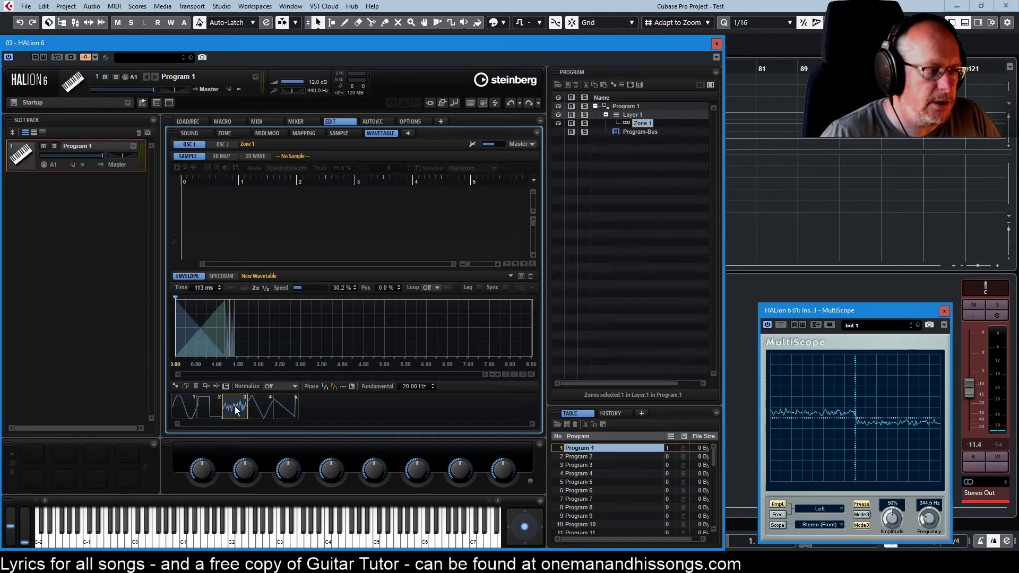
- Drag the noise wave to a new slot in the key strip, then move the second key elsewhere
drag(234, 406, 264, 410)
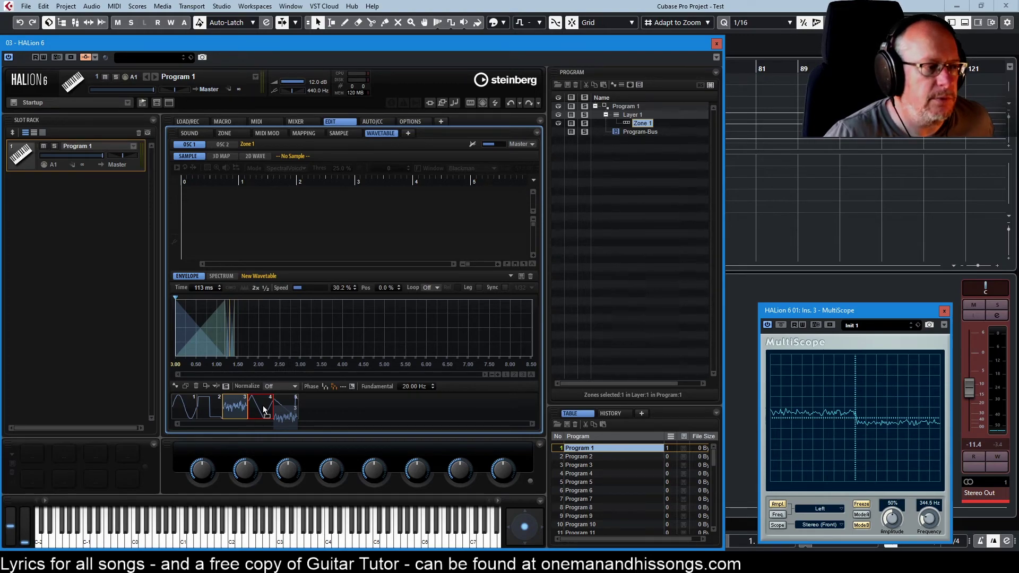
drag(264, 411, 196, 411)
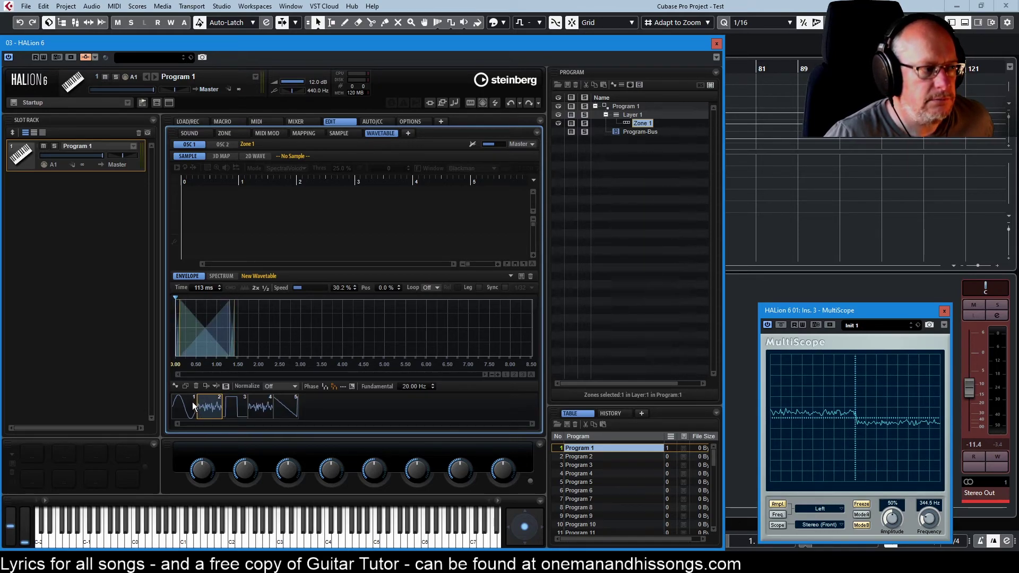
drag(211, 413, 275, 410)
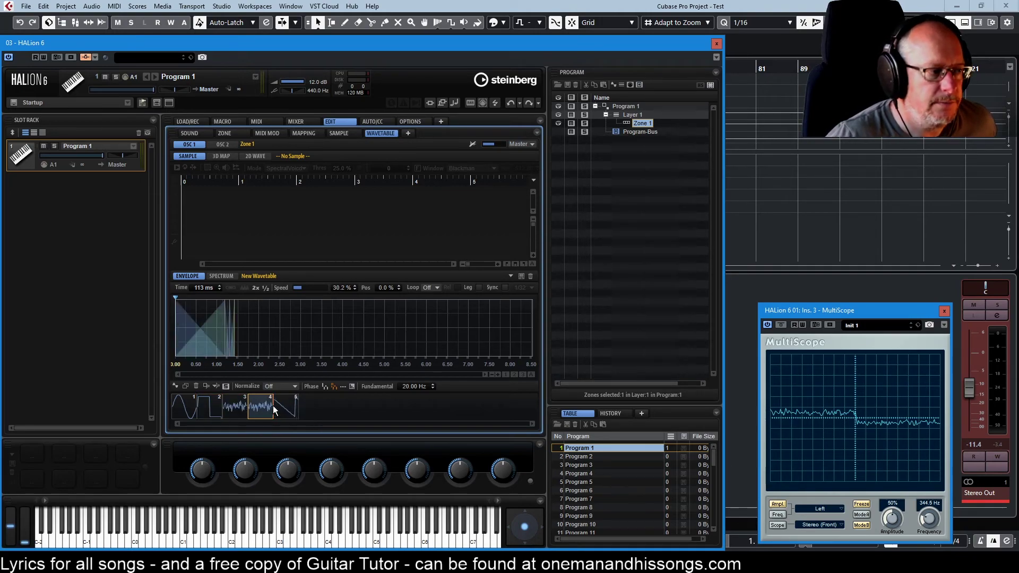